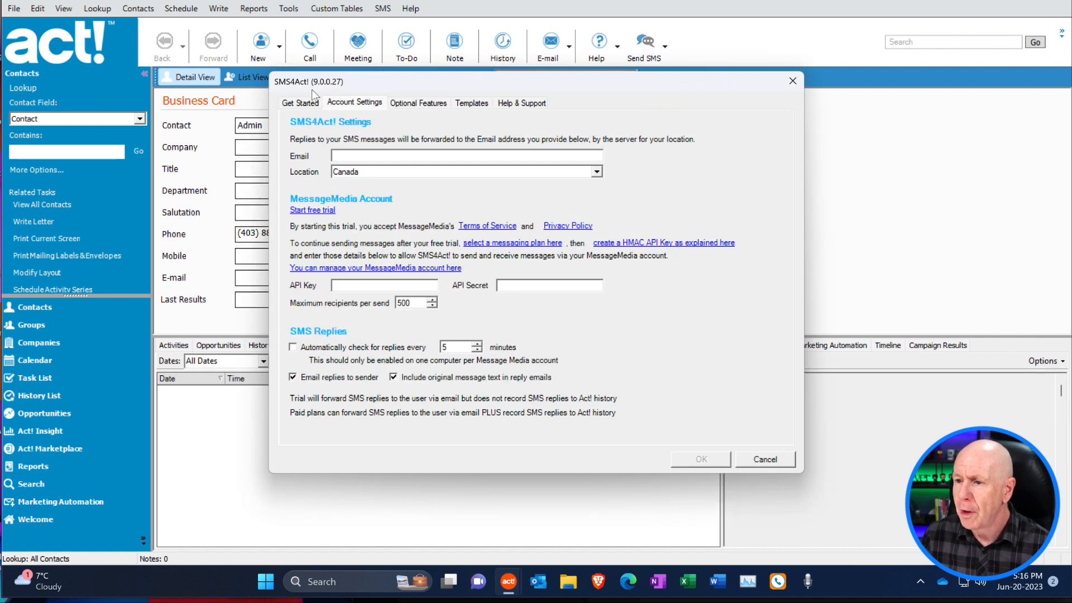
# - Create the SMS activity type in the Act! database from the SMS4Act! Get Started page
pyautogui.click(296, 104)
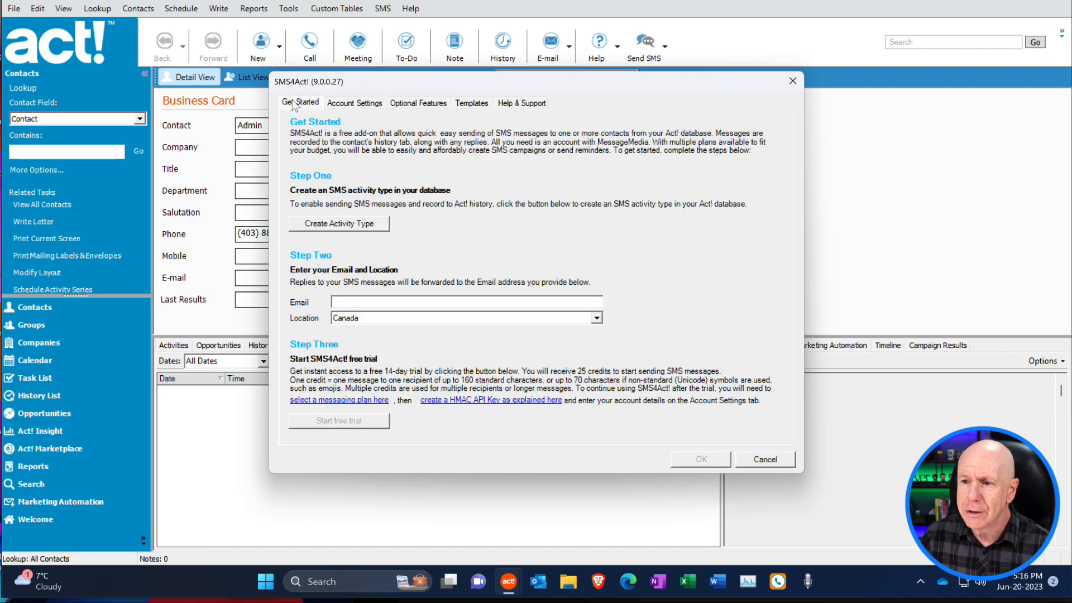
pyautogui.click(770, 460)
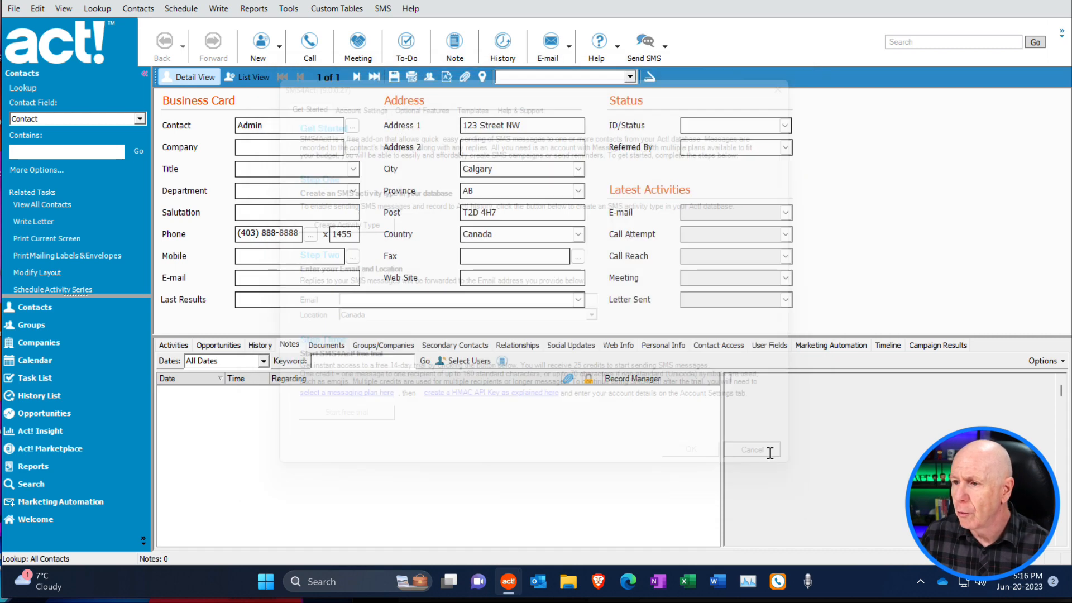
pyautogui.click(382, 9)
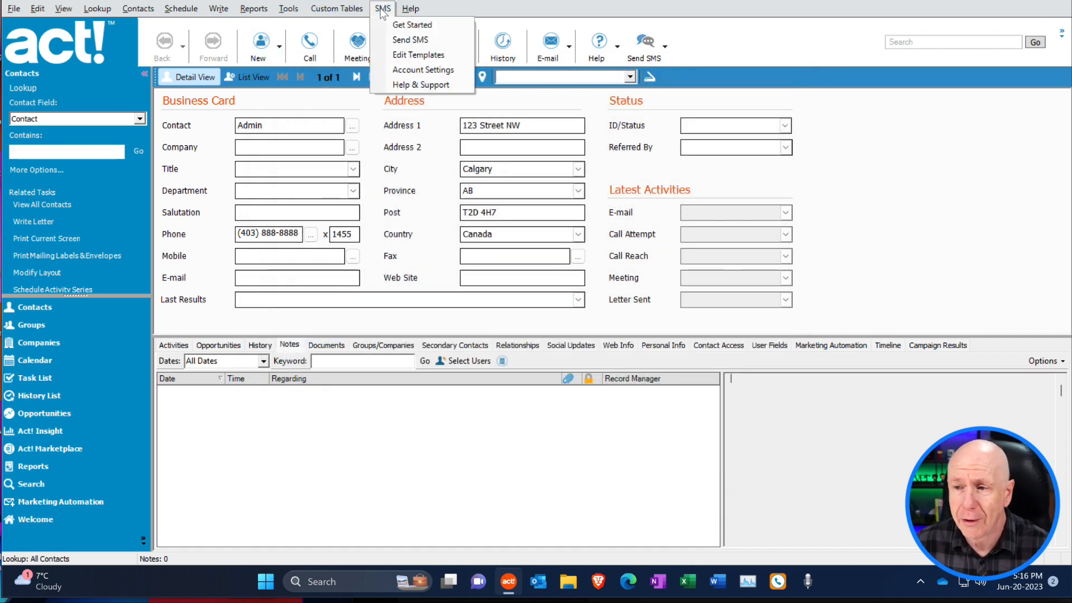
pyautogui.click(411, 25)
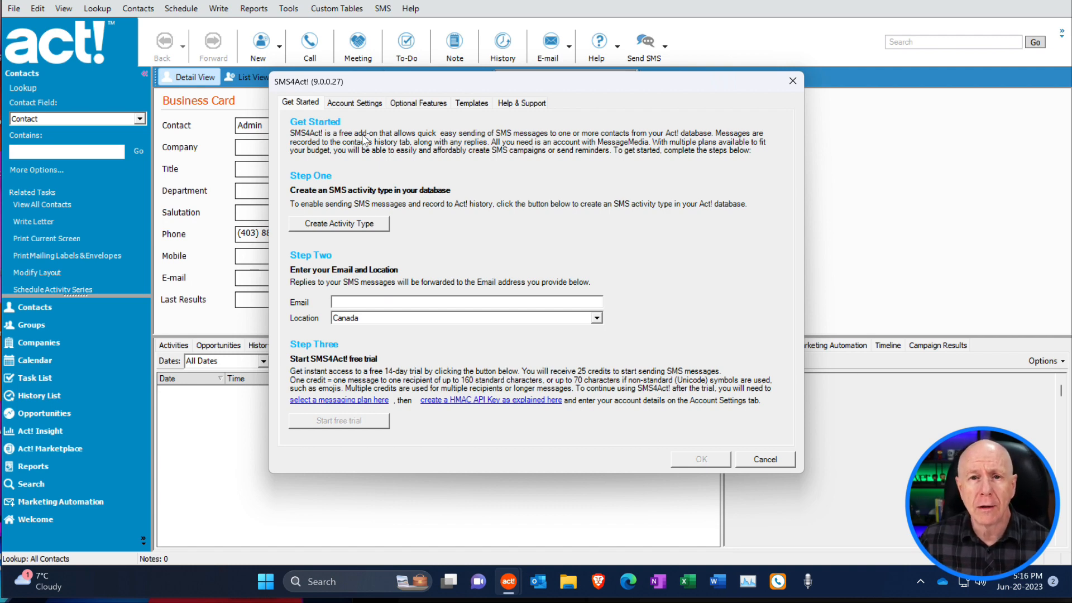
pyautogui.click(348, 223)
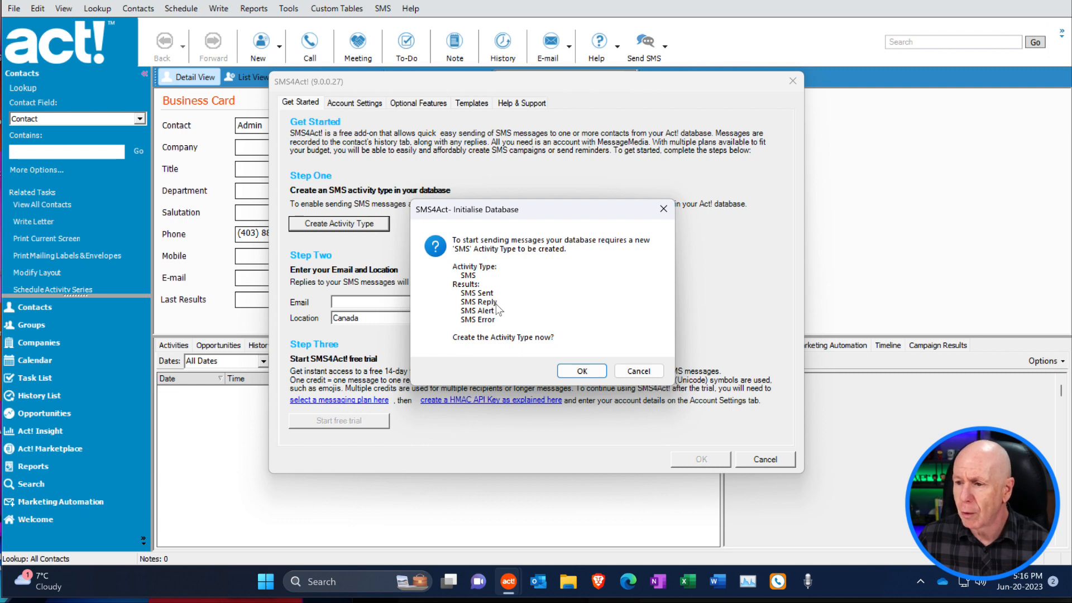
pyautogui.click(582, 371)
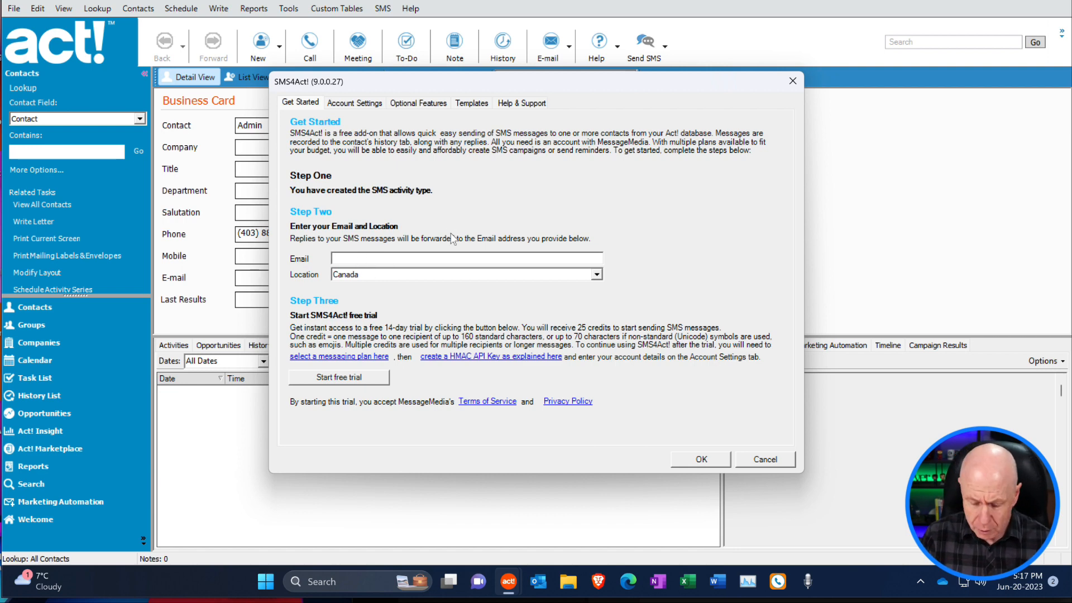
# - Enter the reply e-mail address in the SMS4Act! setup and start the free trial
pyautogui.hotkey('ctrl', 'v')
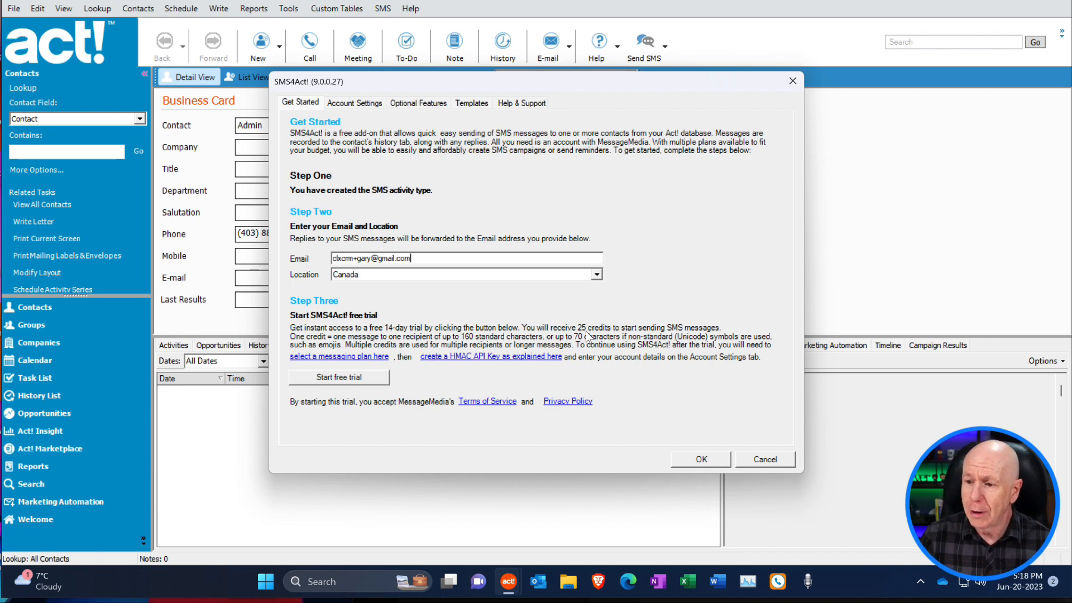
pyautogui.click(351, 380)
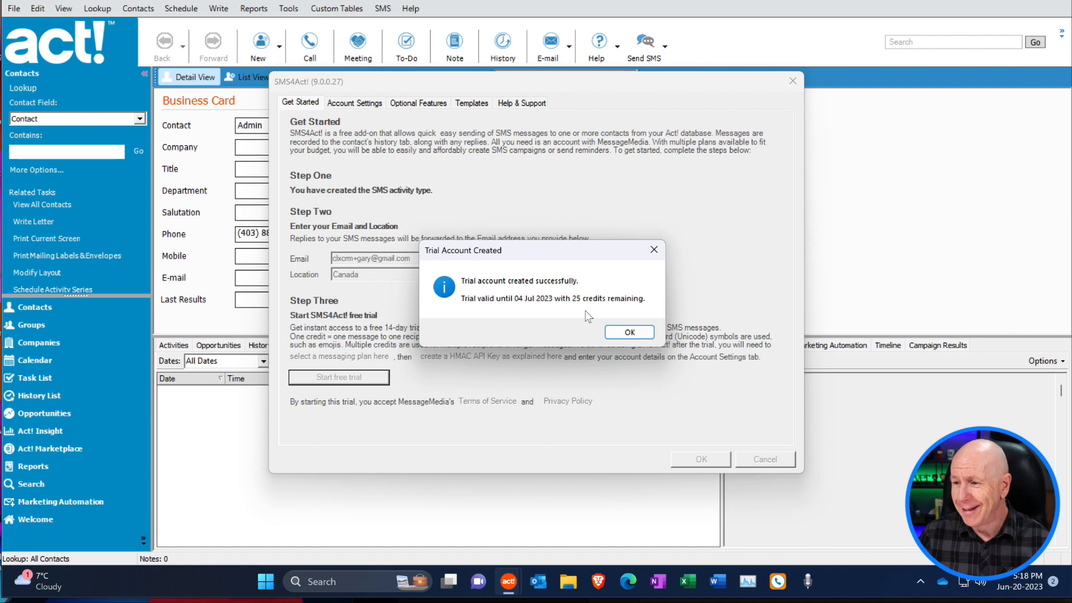
pyautogui.click(629, 333)
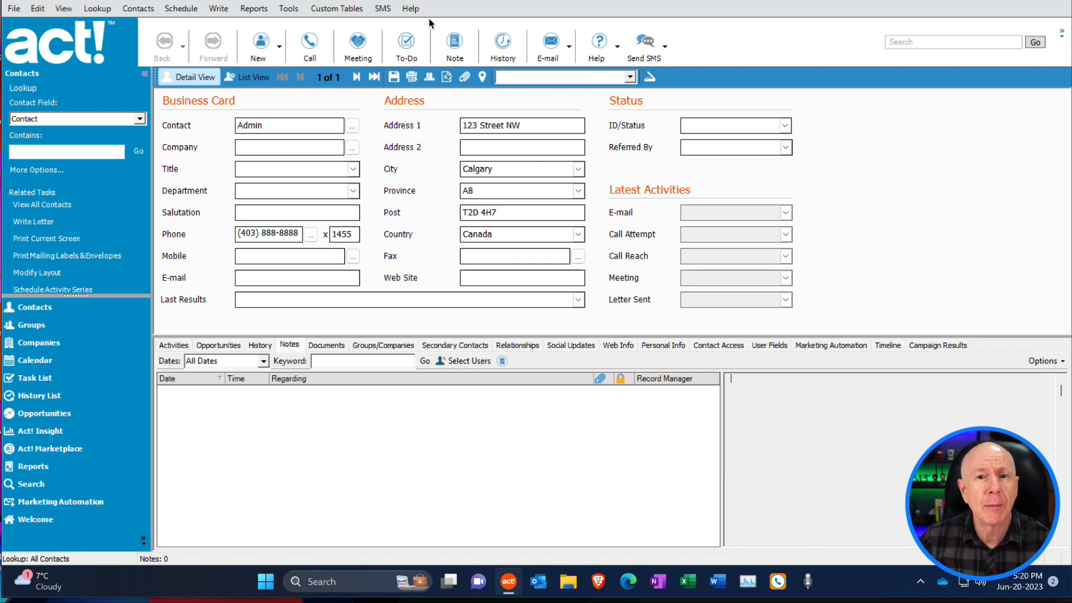
# - Open the SMS4Act! account settings
pyautogui.click(665, 47)
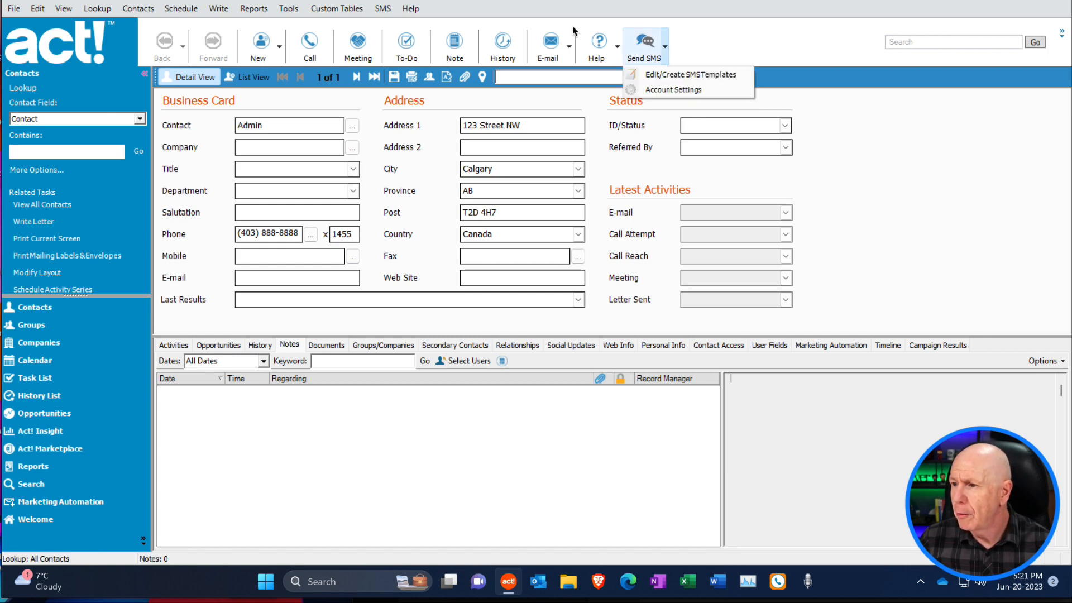
pyautogui.click(383, 8)
pyautogui.click(383, 8)
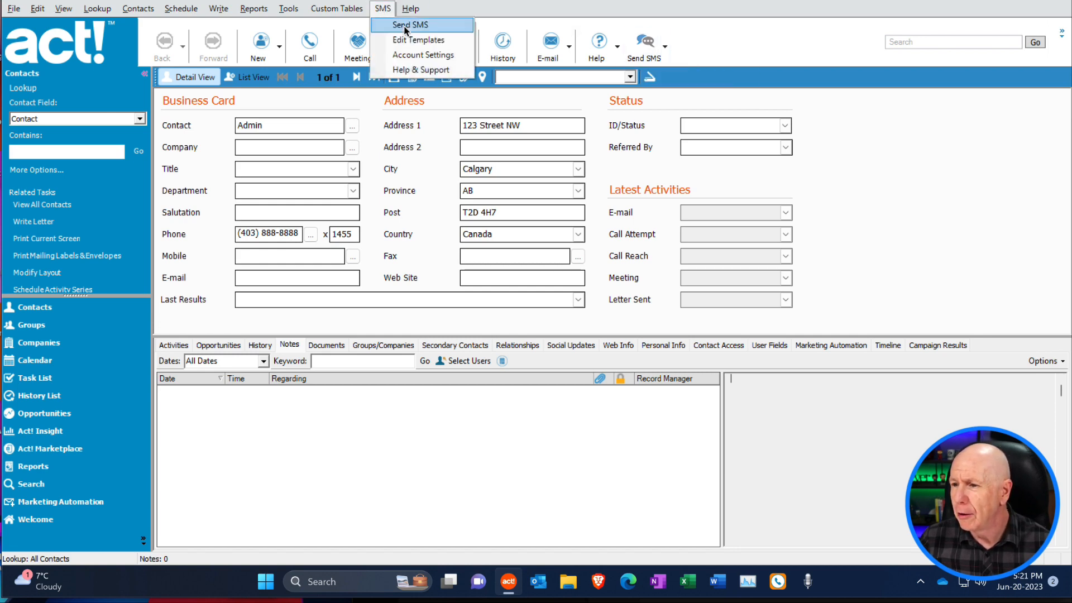
pyautogui.click(424, 54)
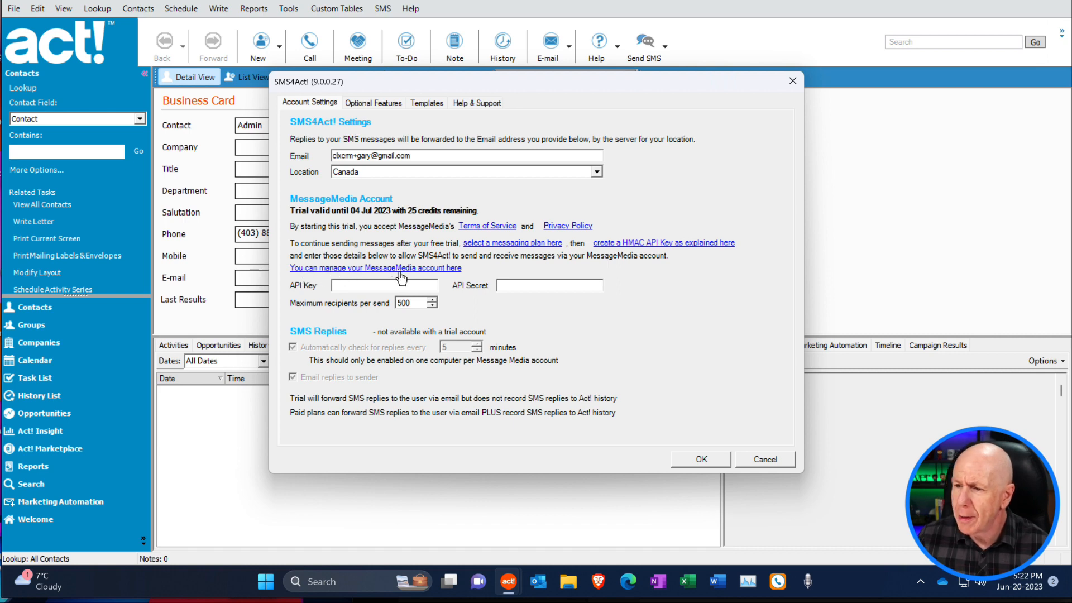
# - Read the SMS4Act! web instructions for creating an API key from the account settings link, and return to Act!
pyautogui.click(428, 271)
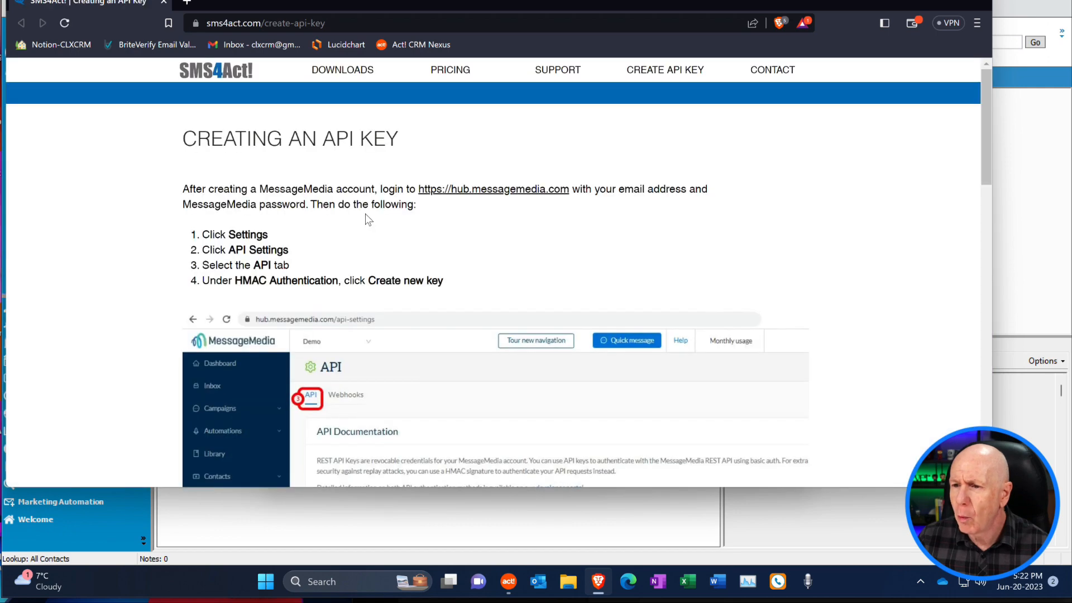
pyautogui.scroll(-1, 367, 218)
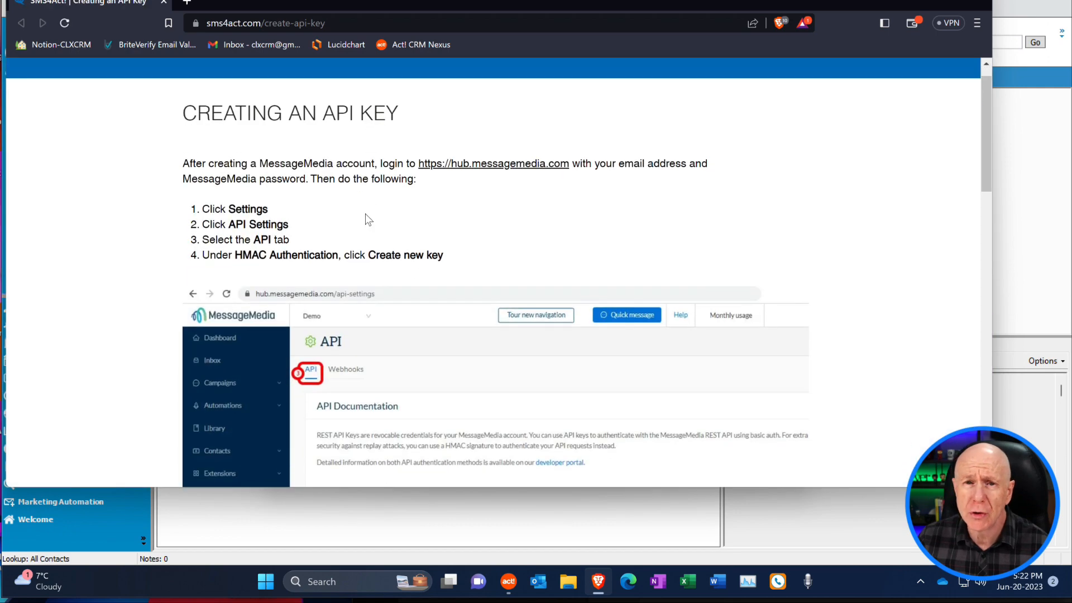
pyautogui.scroll(-2, 367, 219)
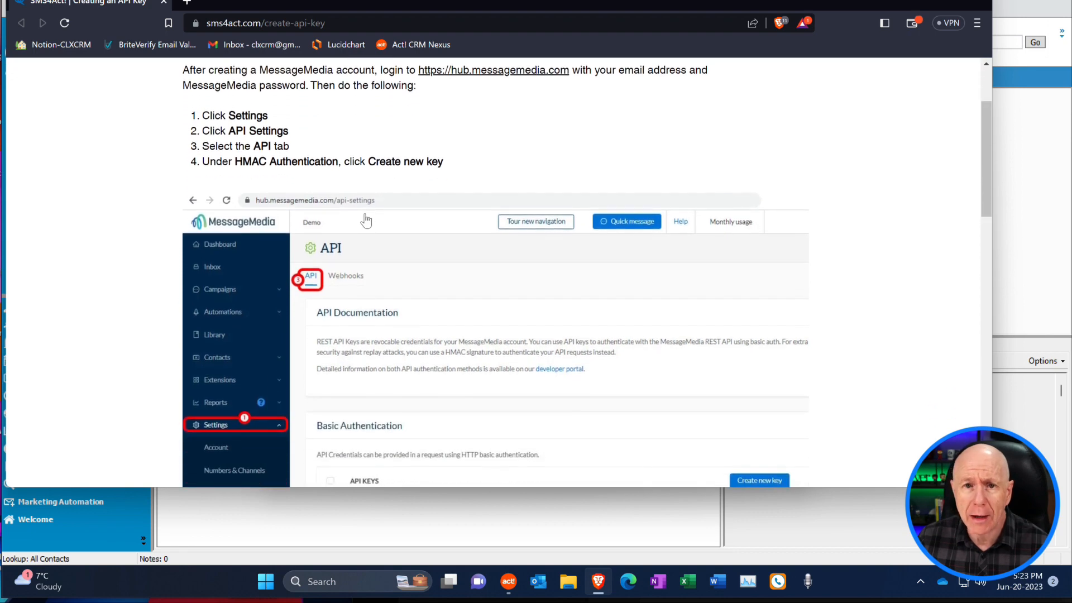
pyautogui.scroll(-2, 367, 219)
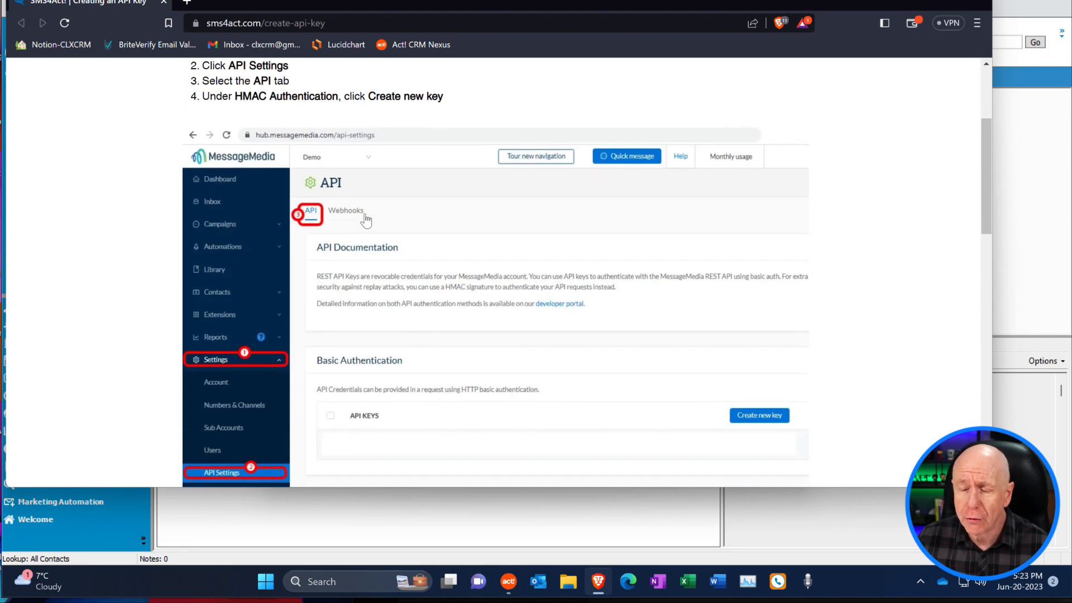
pyautogui.scroll(-15, 367, 219)
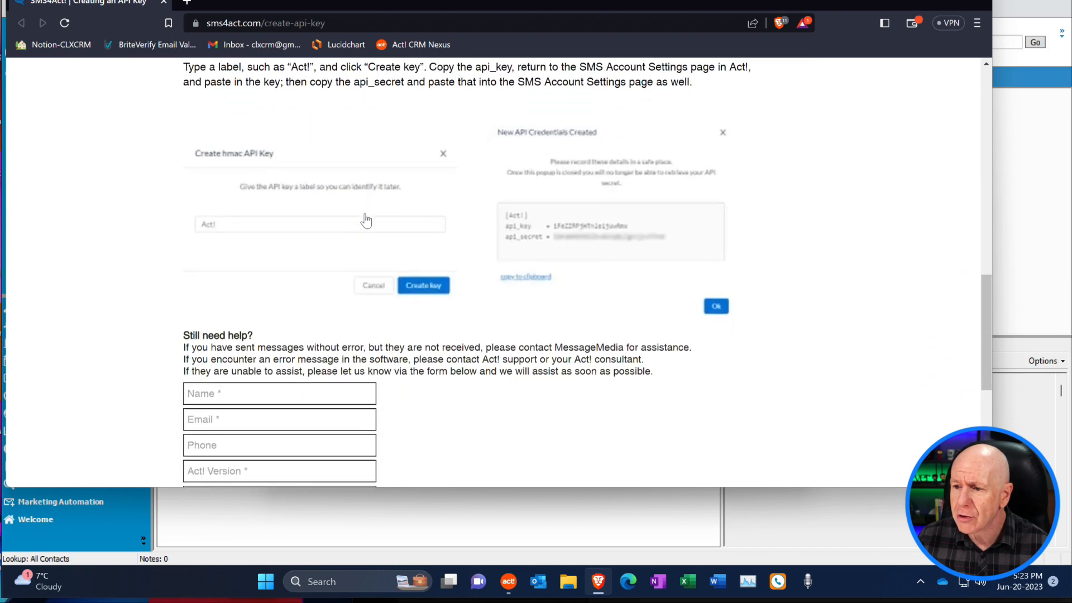
pyautogui.scroll(12, 366, 219)
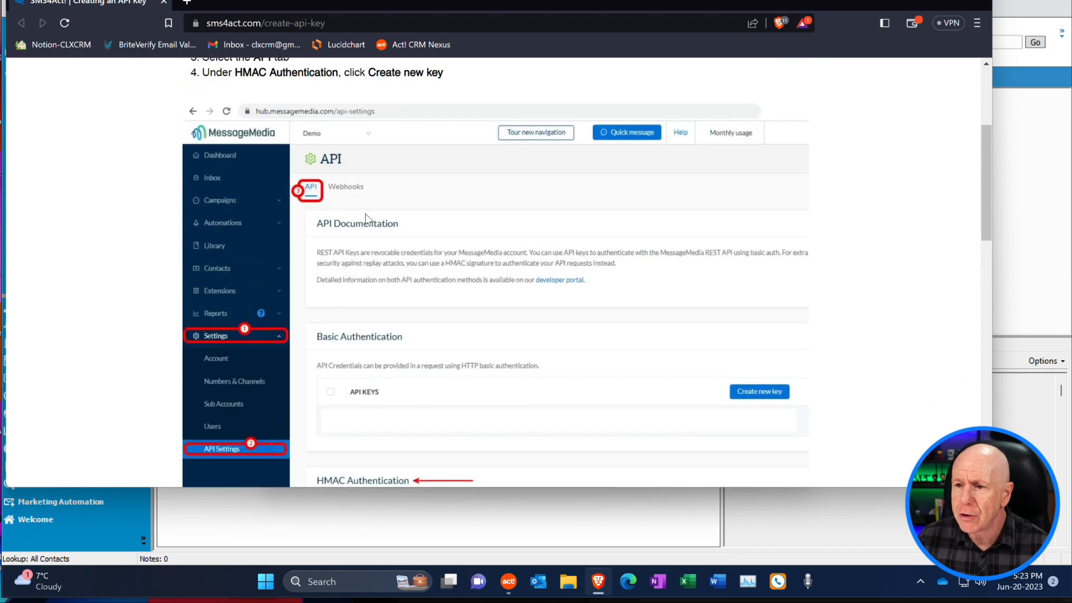
pyautogui.scroll(4, 366, 219)
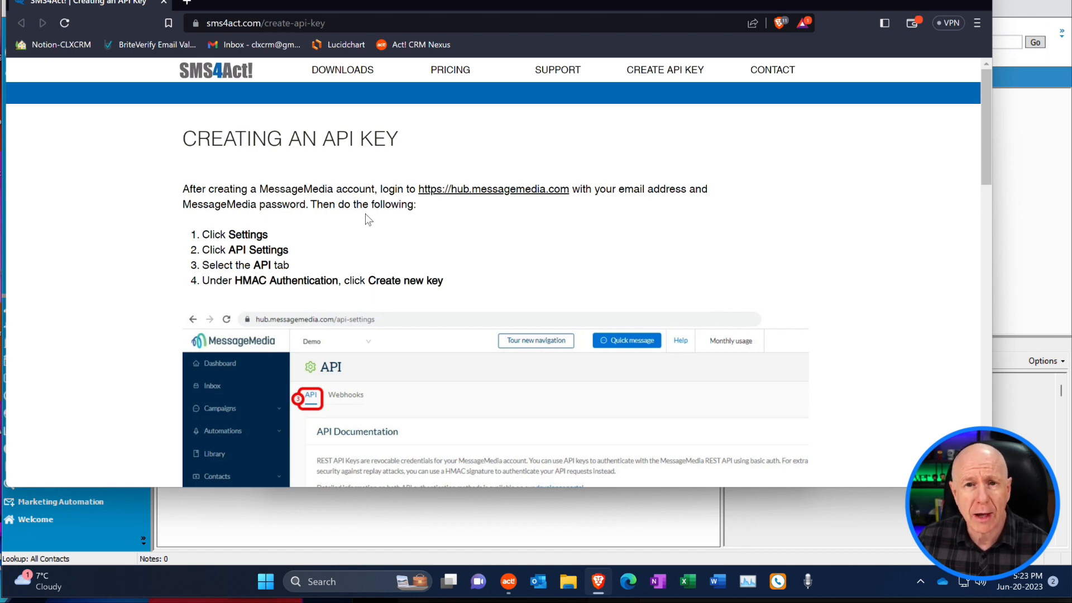
pyautogui.hotkey('alt', 'Tab')
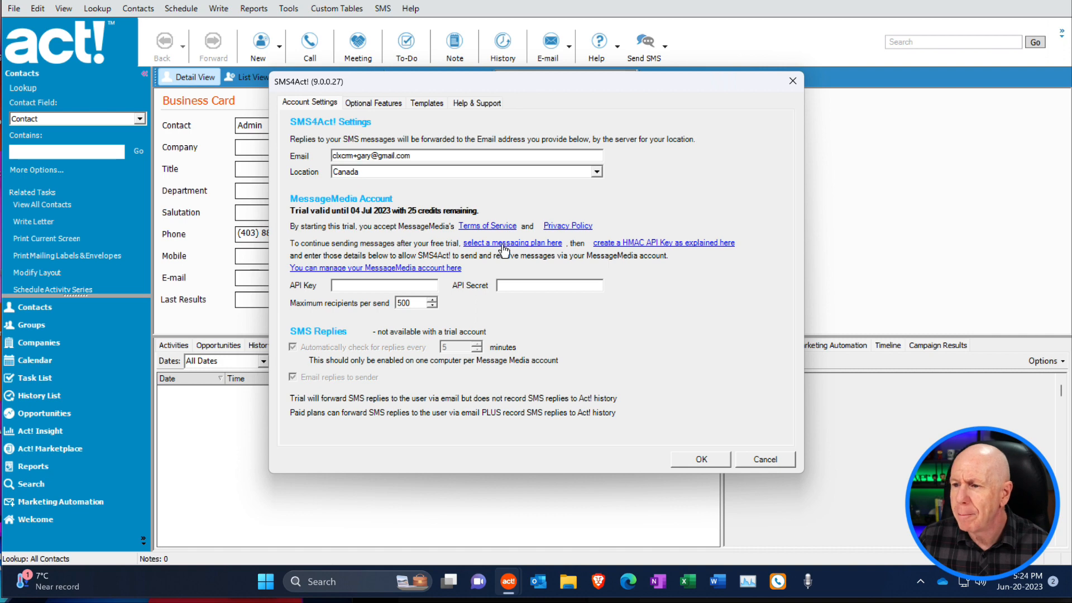
# - Open the messaging plan sign-up and register with the person's name, company Corelogix, Canadian mobile number, e-mail and account password
pyautogui.click(553, 249)
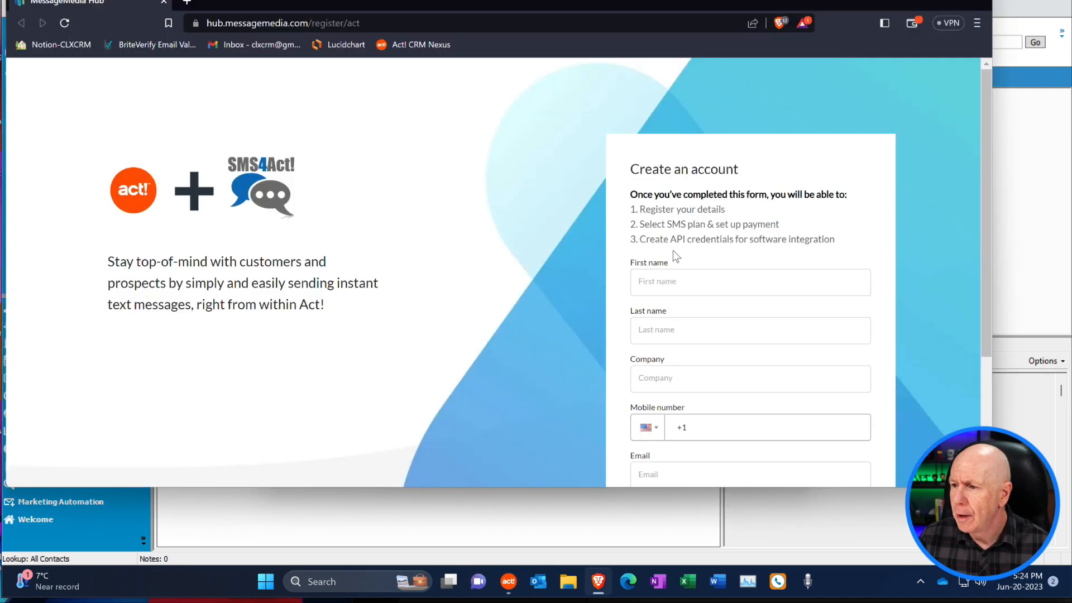
pyautogui.scroll(-1, 585, 252)
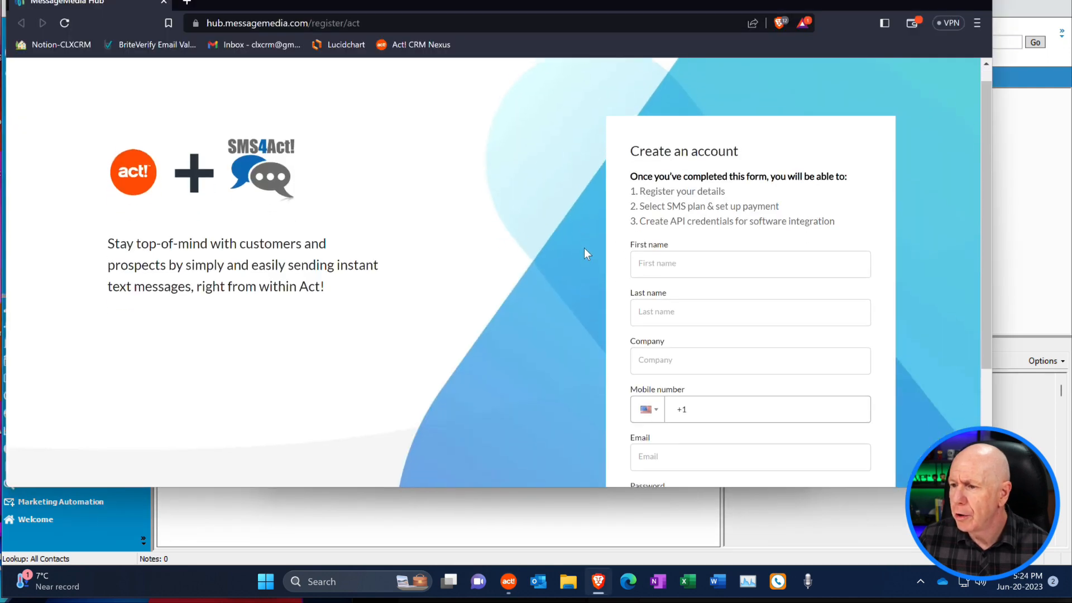
pyautogui.scroll(-1, 585, 251)
pyautogui.scroll(-1, 585, 249)
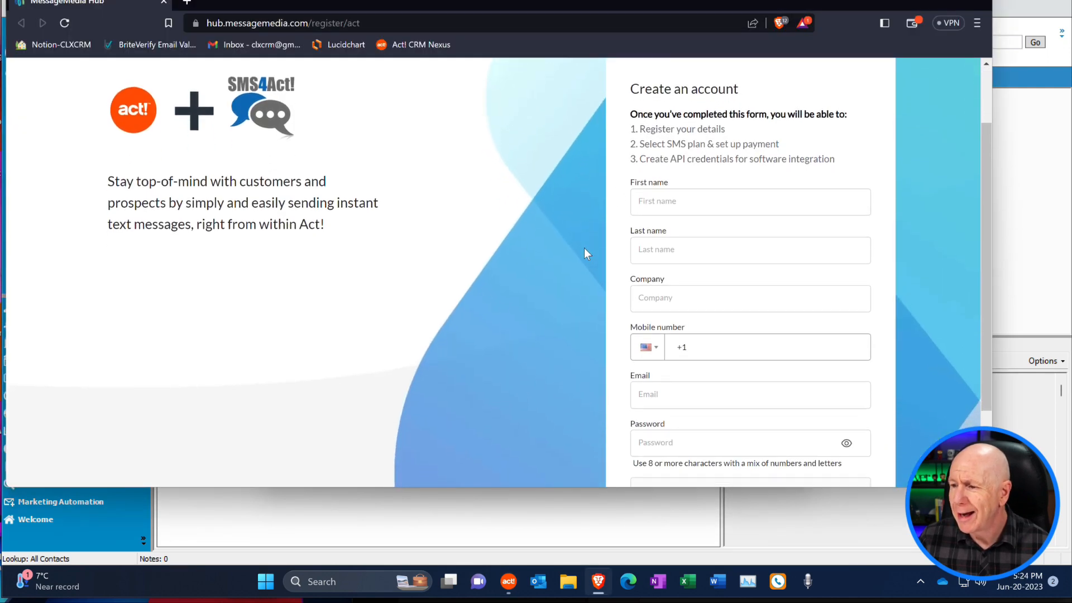
pyautogui.scroll(-1, 585, 248)
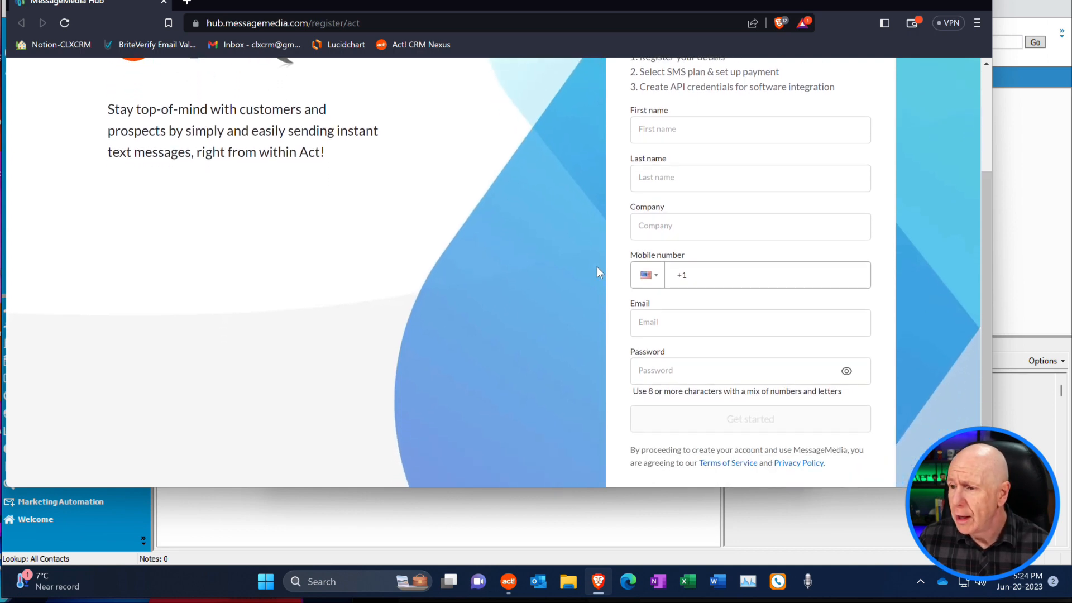
pyautogui.scroll(-1, 598, 268)
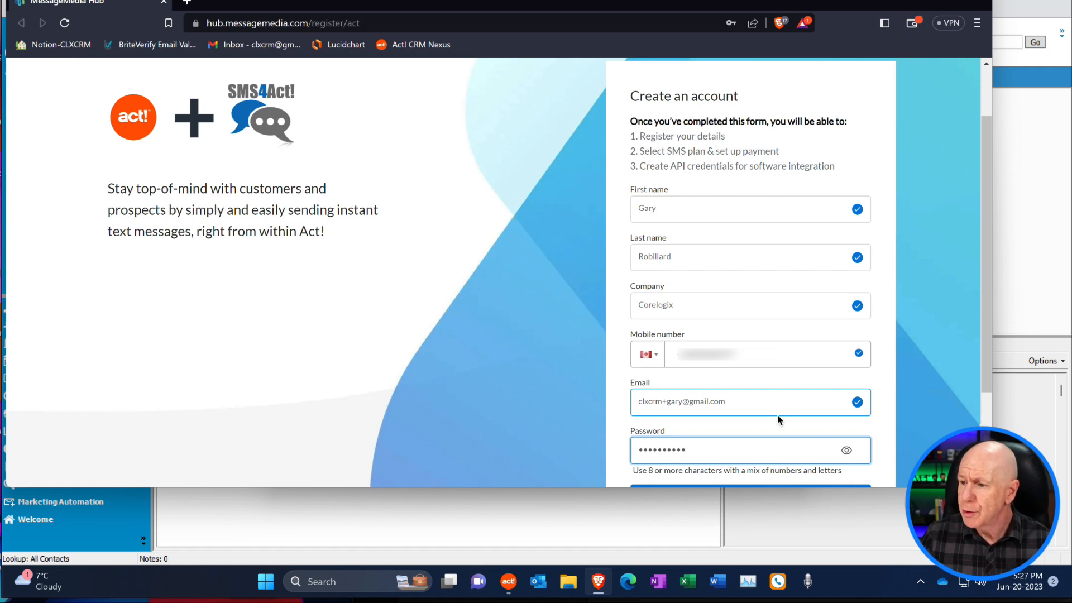
pyautogui.scroll(-3, 804, 416)
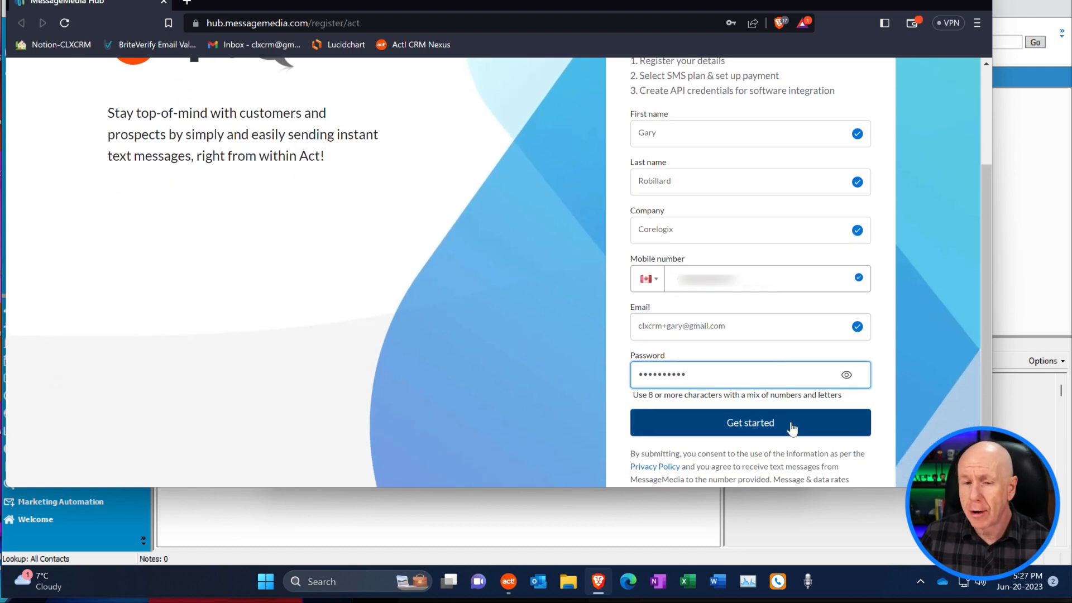
pyautogui.click(793, 429)
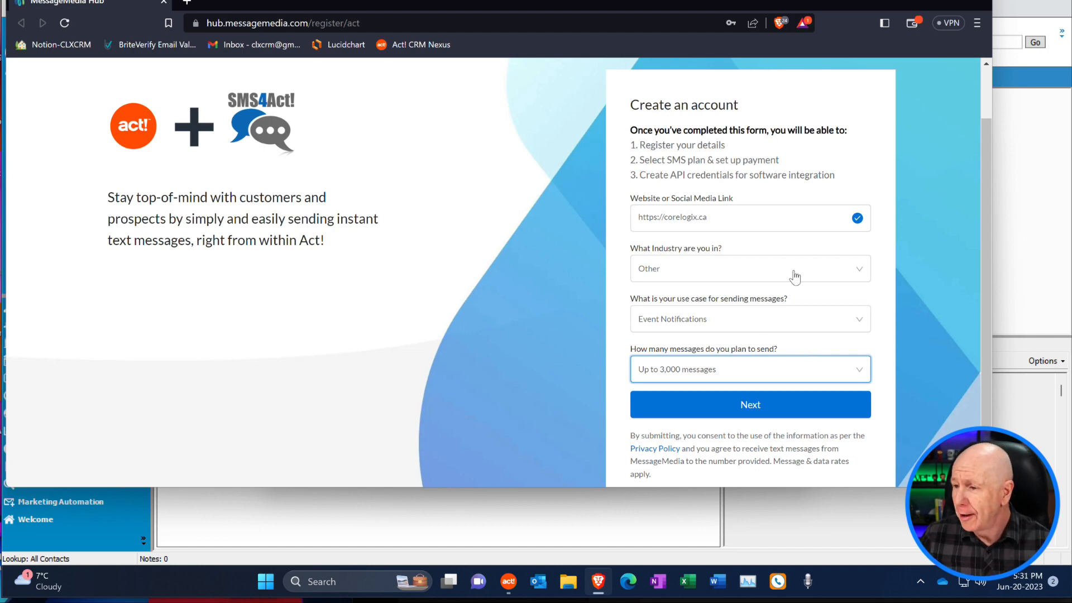
pyautogui.click(760, 405)
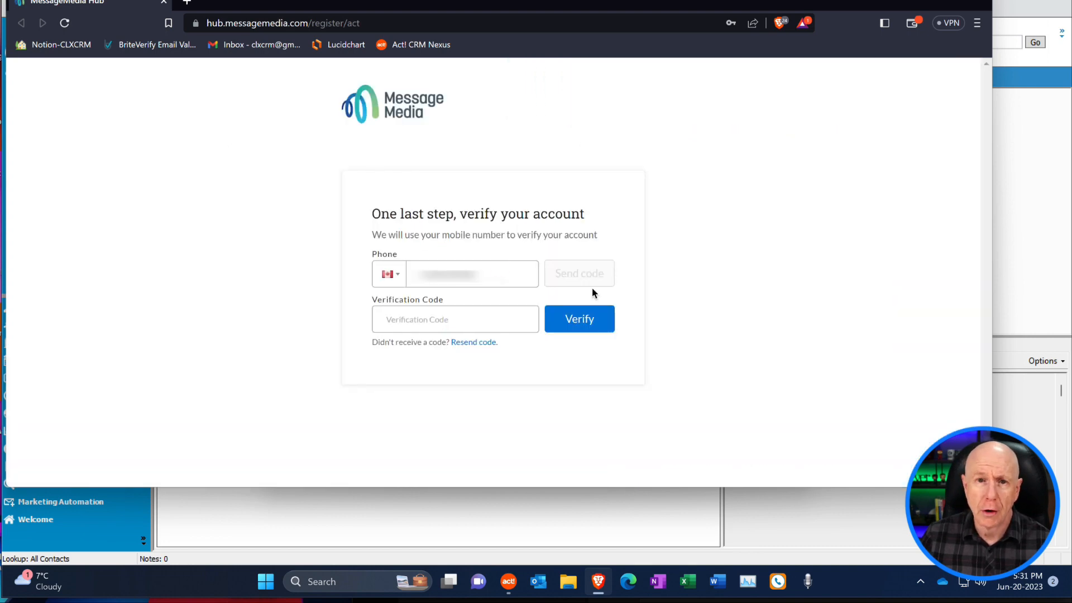
pyautogui.click(420, 327)
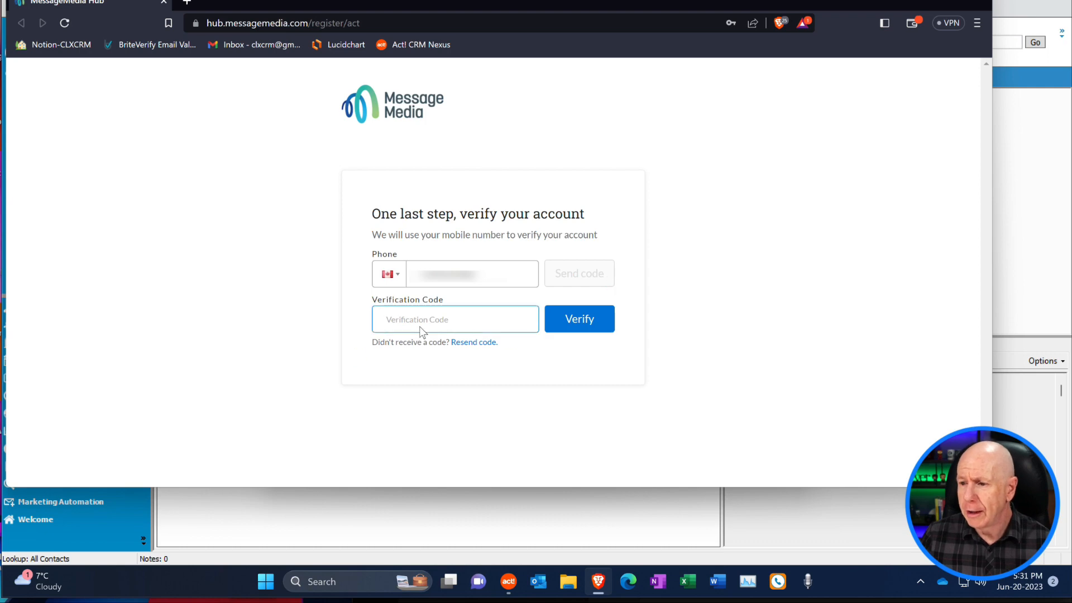
pyautogui.click(561, 320)
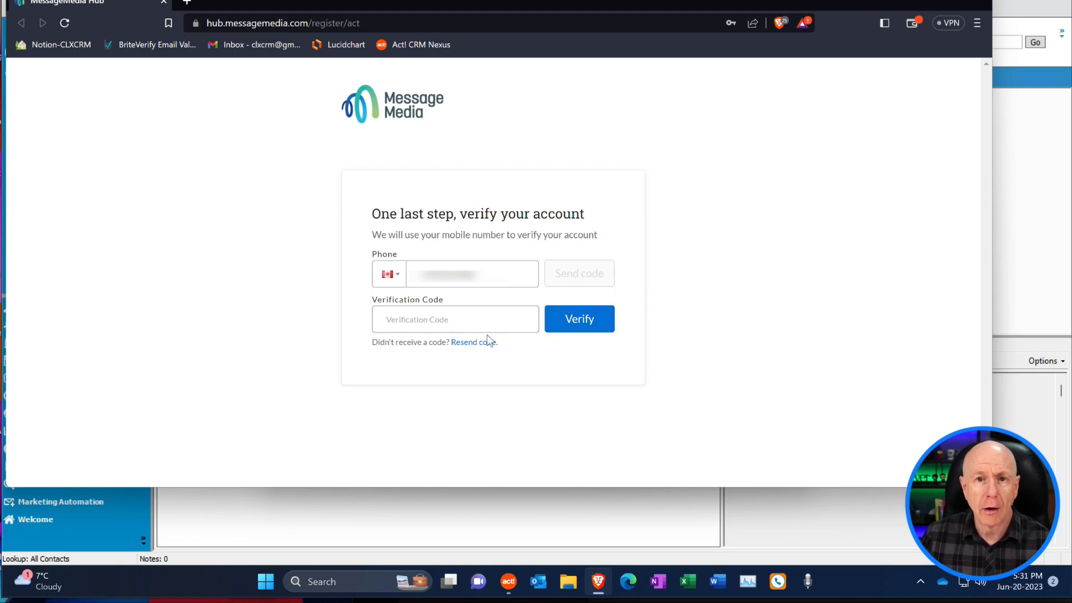
pyautogui.click(451, 273)
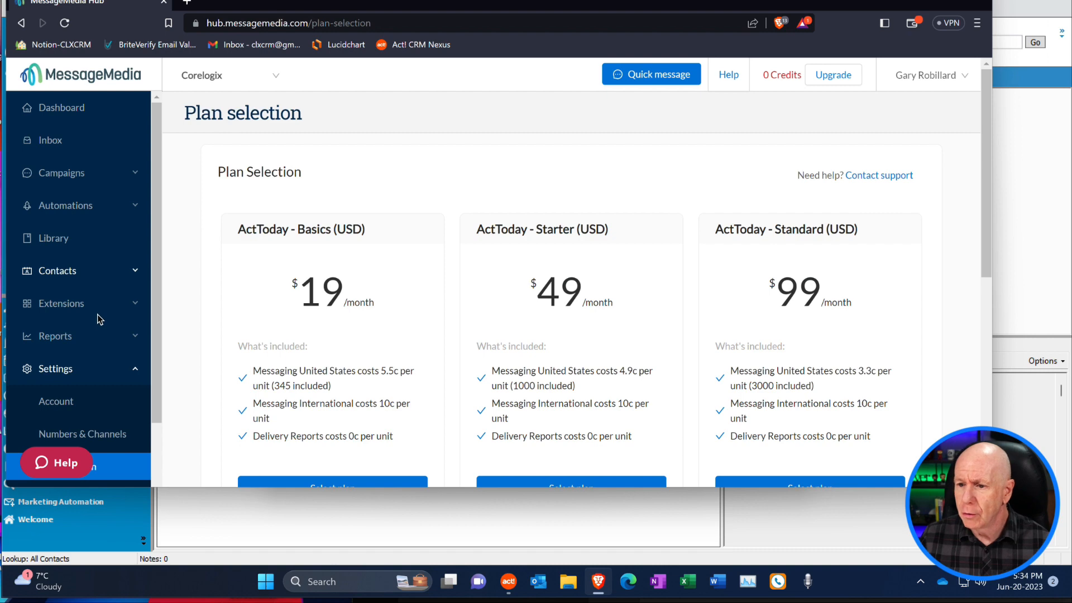
# - In the MessageMedia API settings, create an HMAC authentication API key labelled Act SMS
pyautogui.moveTo(162, 323); pyautogui.dragTo(161, 424)
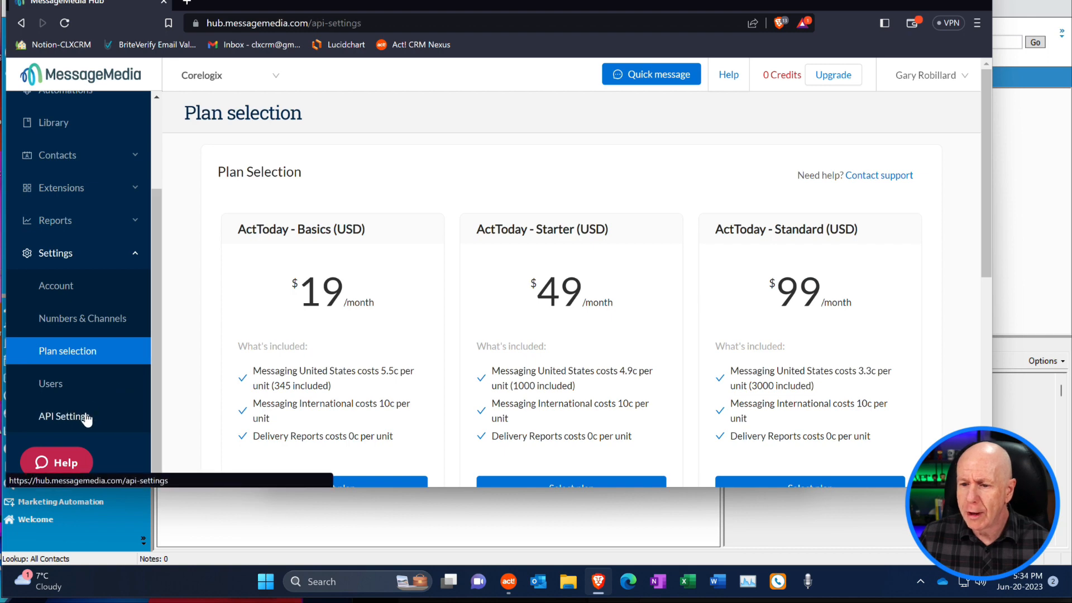
pyautogui.click(85, 416)
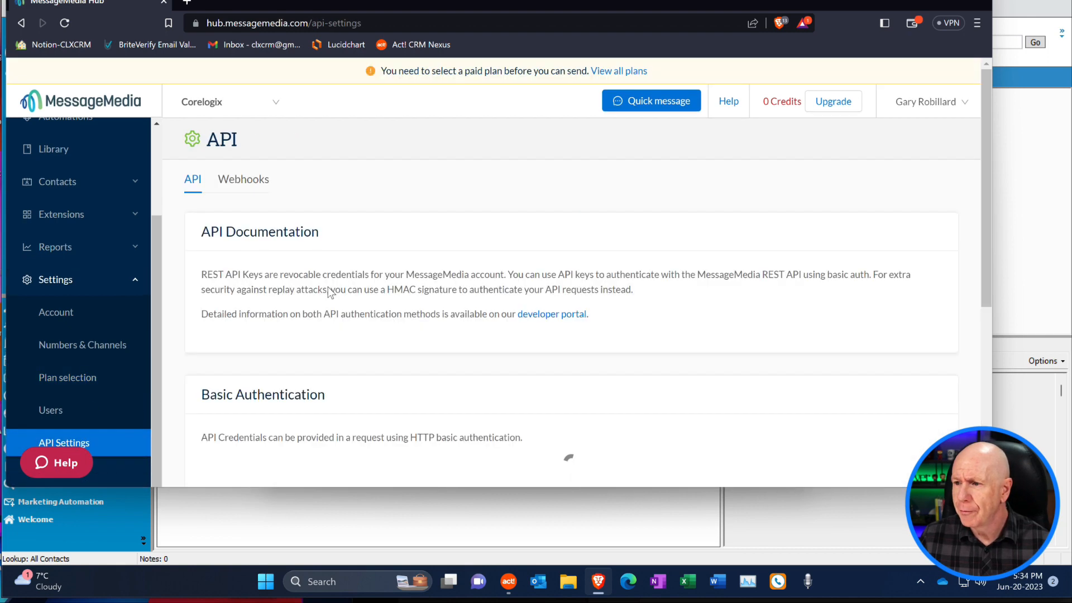
pyautogui.scroll(-5, 226, 277)
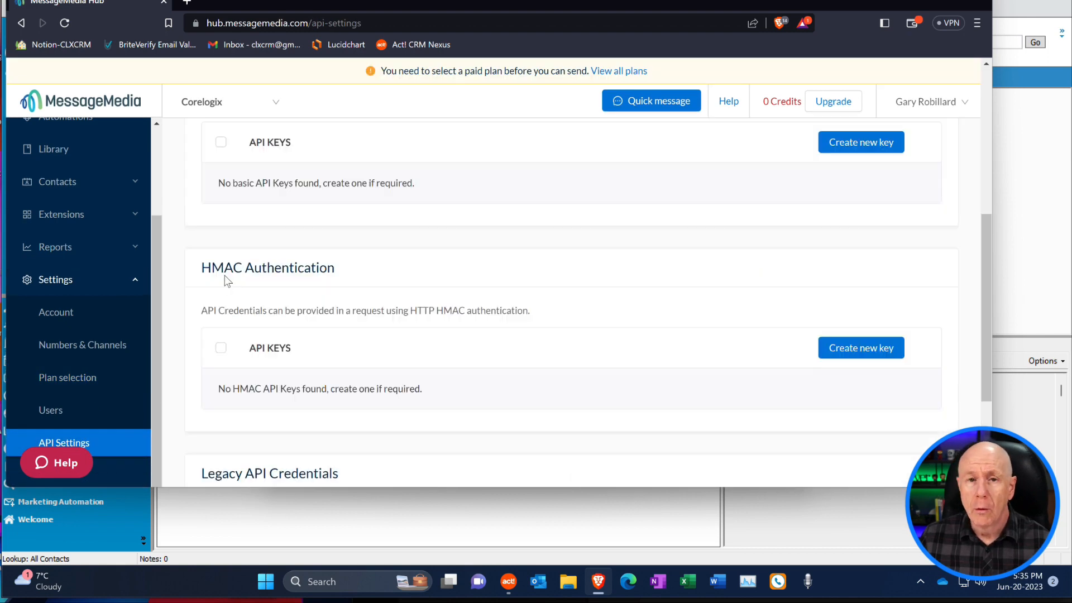
pyautogui.click(865, 353)
pyautogui.click(375, 237)
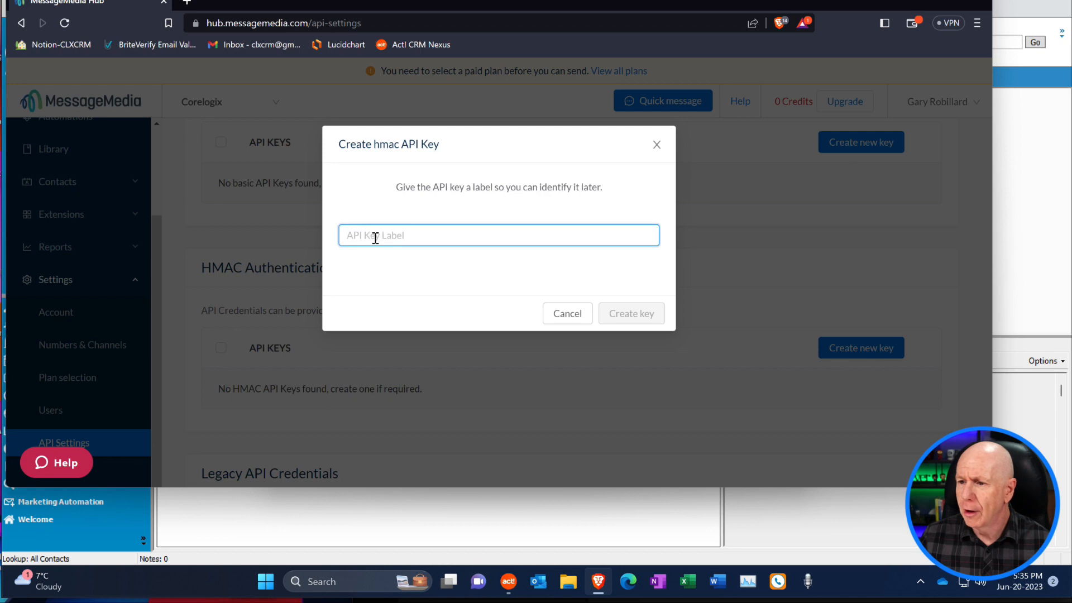
pyautogui.write('Act SMS')
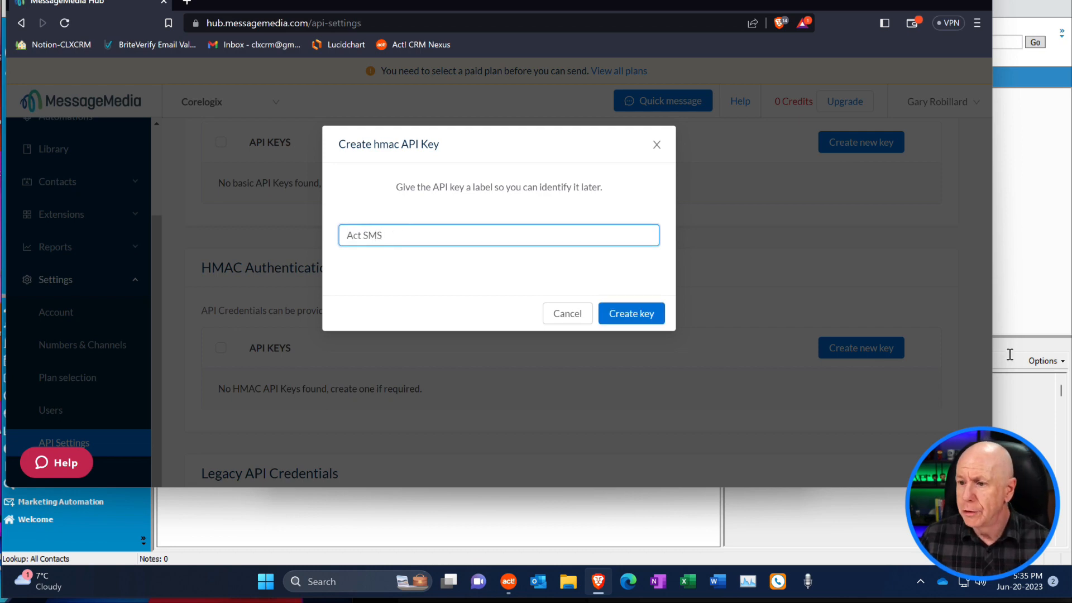
pyautogui.click(646, 317)
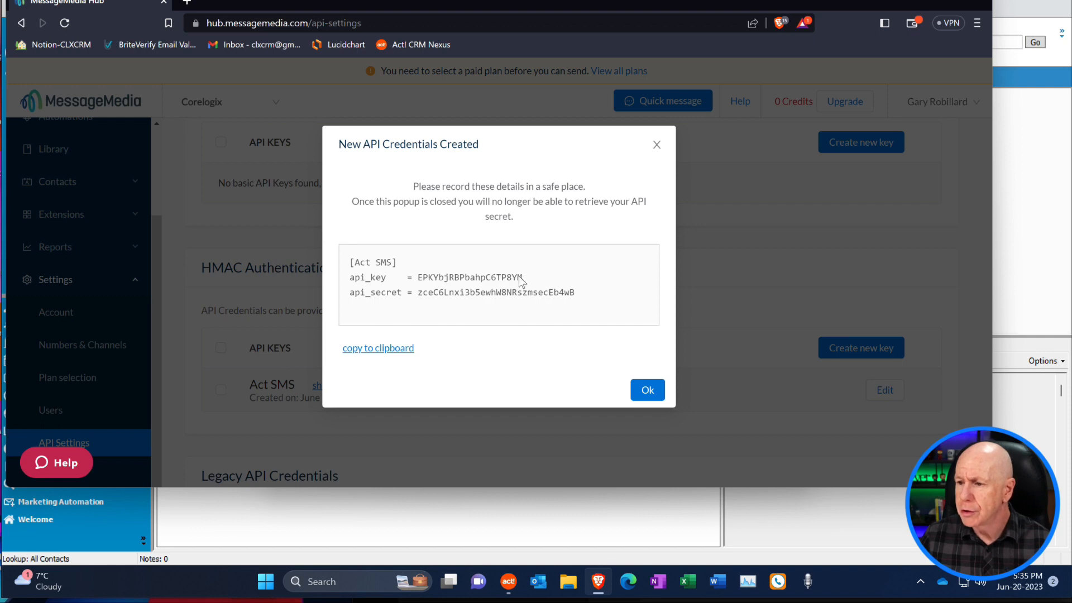
# - Copy the new API key from MessageMedia, switch to Act!, and paste it as the API Key in the SMS4Act! account settings
pyautogui.doubleClick(505, 279)
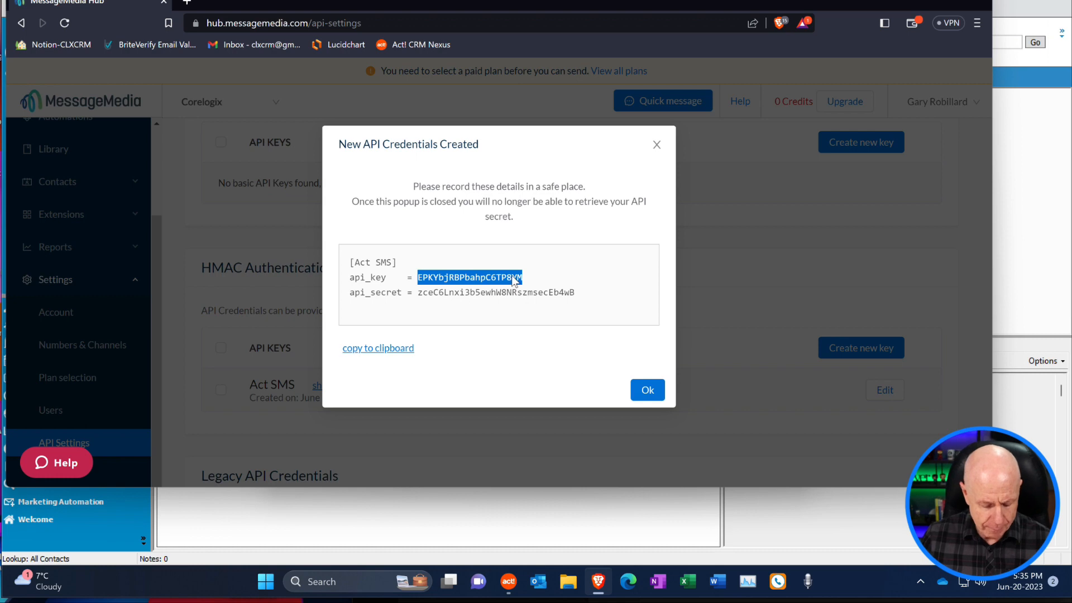
pyautogui.click(1056, 189)
pyautogui.click(347, 285)
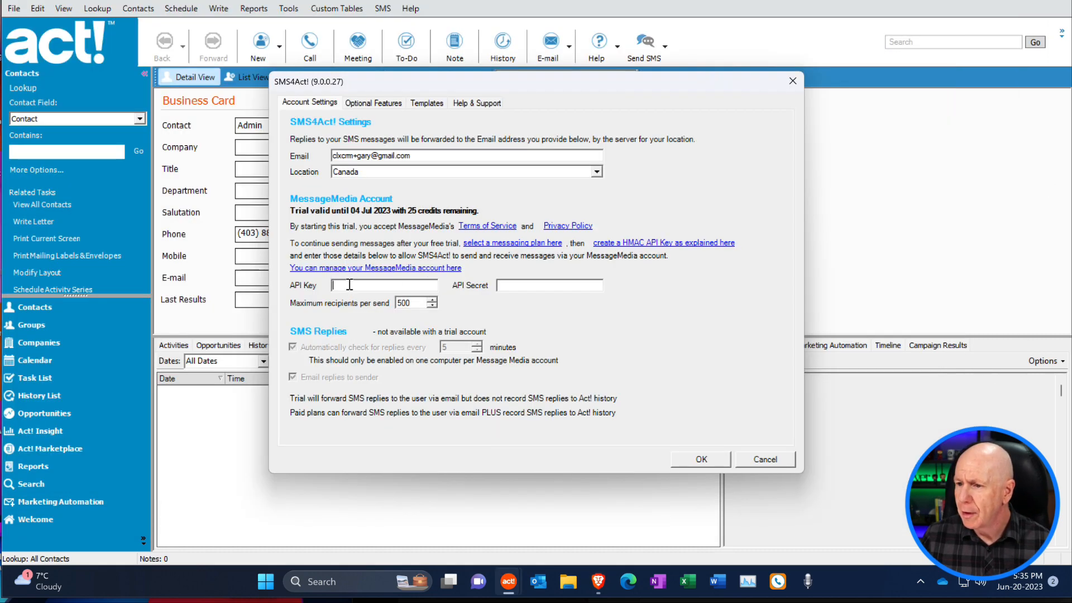
pyautogui.hotkey('ctrl', 'v')
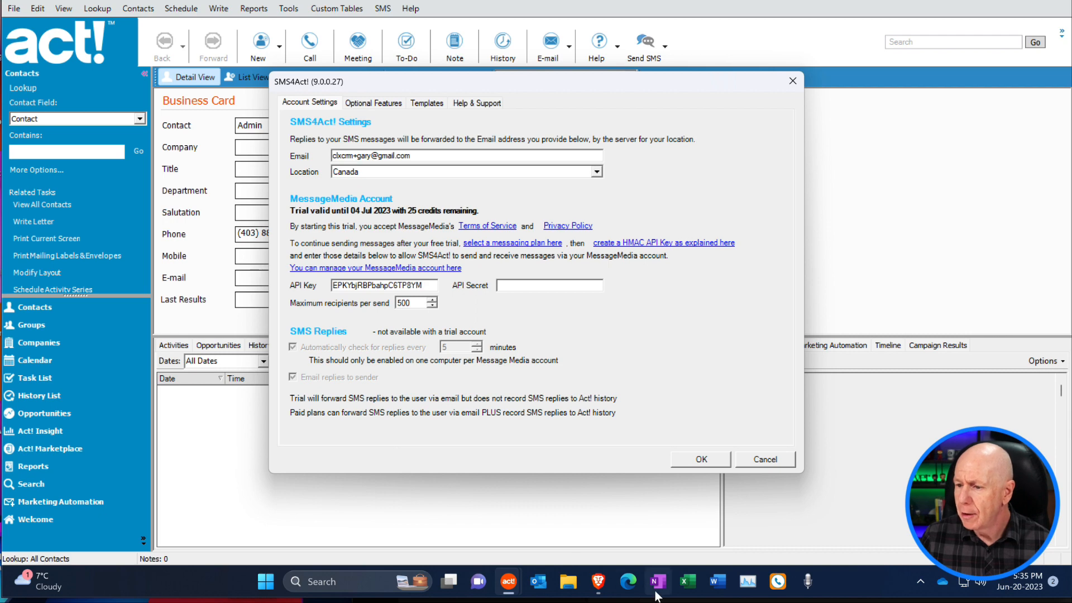
# - Copy the API secret from the MessageMedia credentials in the browser, return to Act!, and paste it as the SMS4Act! API Secret
pyautogui.click(603, 584)
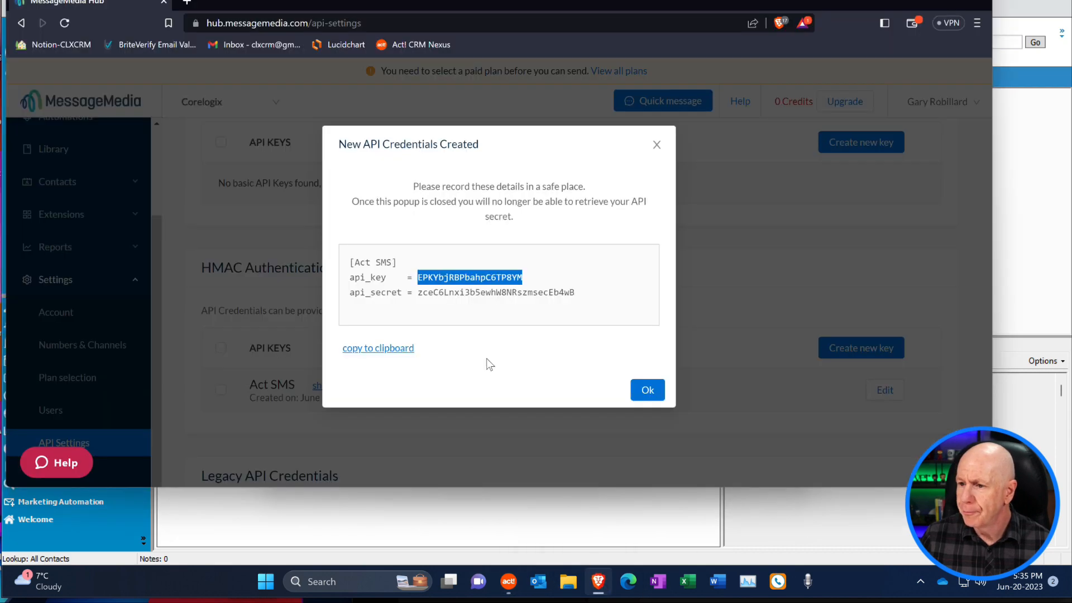
pyautogui.doubleClick(528, 293)
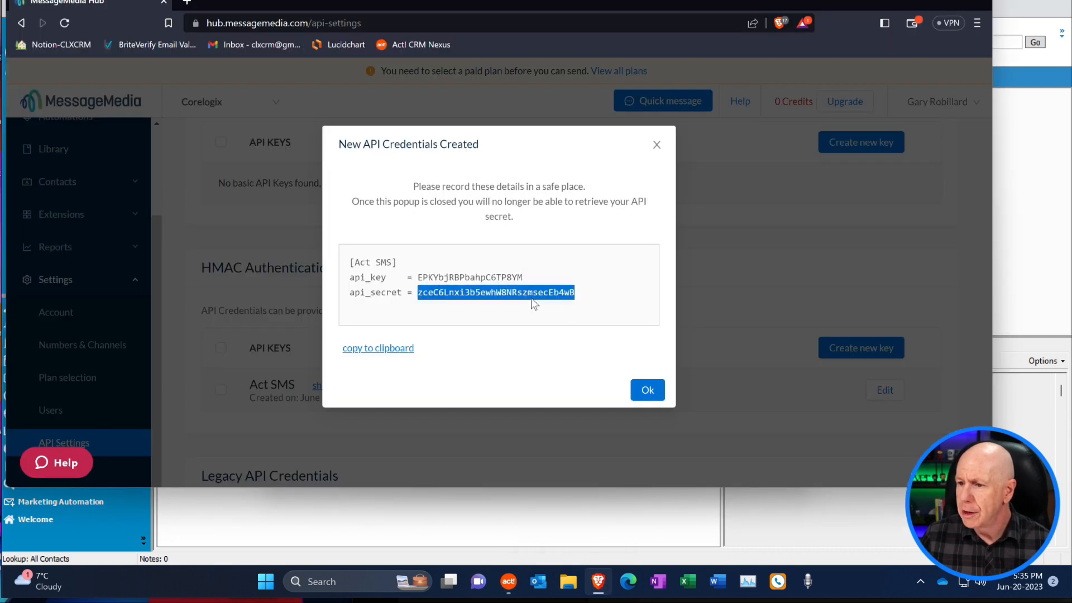
pyautogui.click(722, 371)
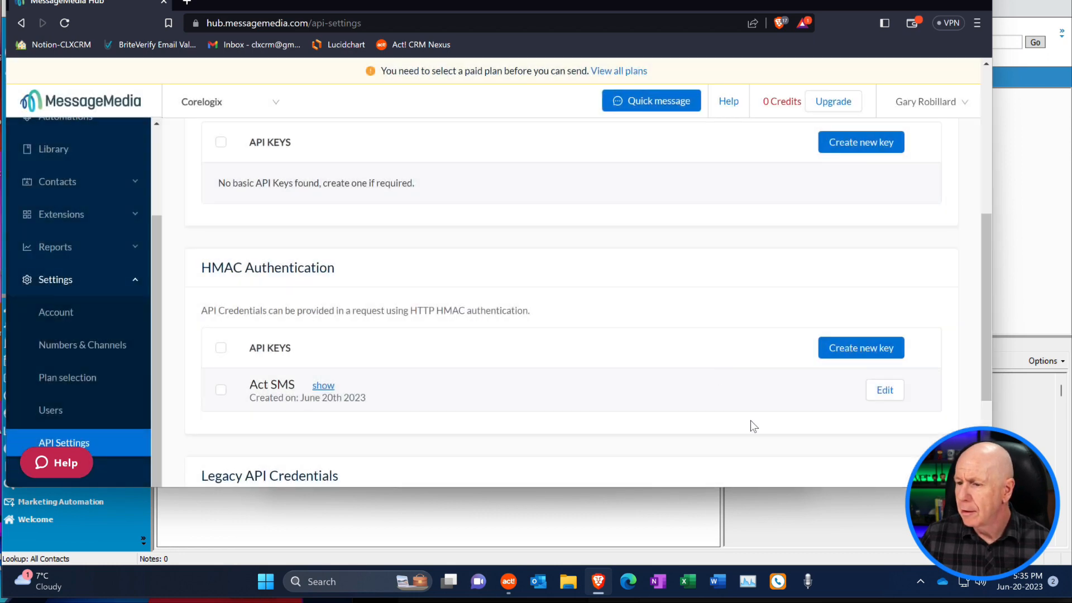
pyautogui.click(622, 521)
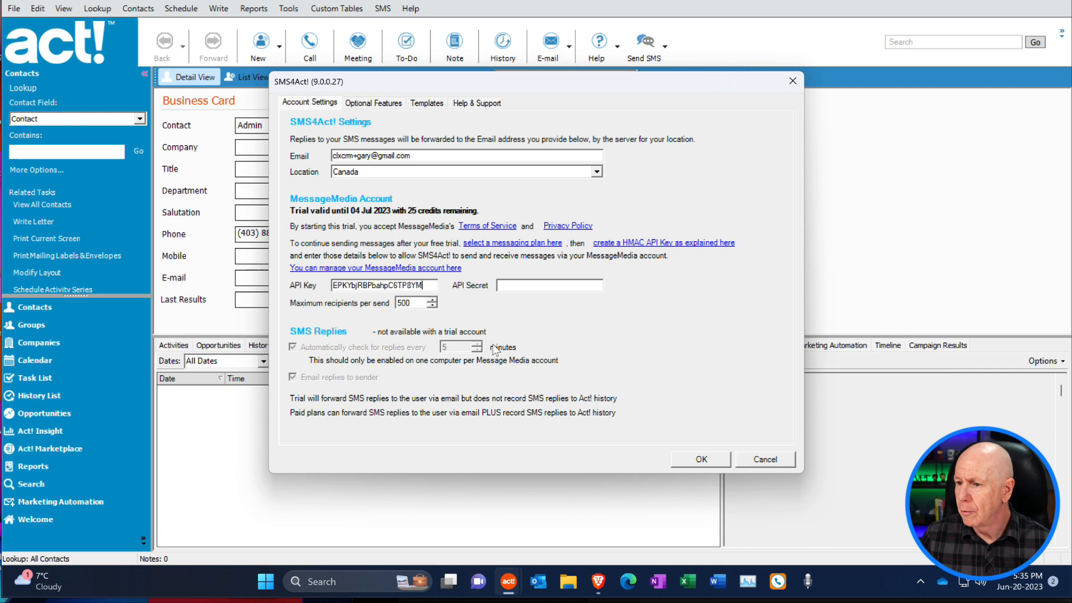
pyautogui.click(534, 287)
pyautogui.hotkey('ctrl', 'v')
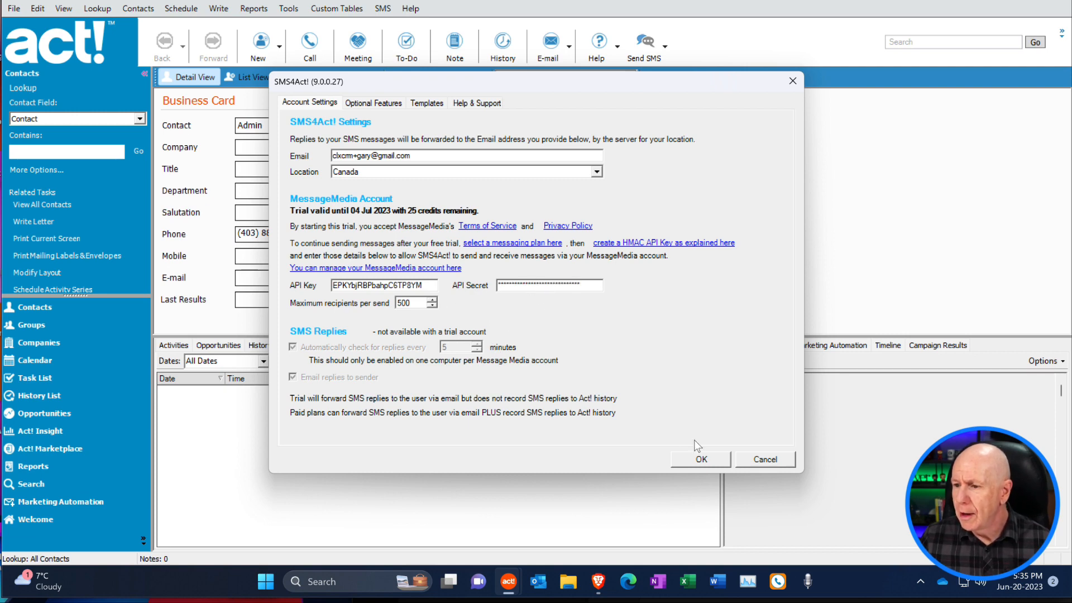
# - Save the SMS4Act! account settings and activate the account with the new MessageMedia credentials
pyautogui.click(715, 461)
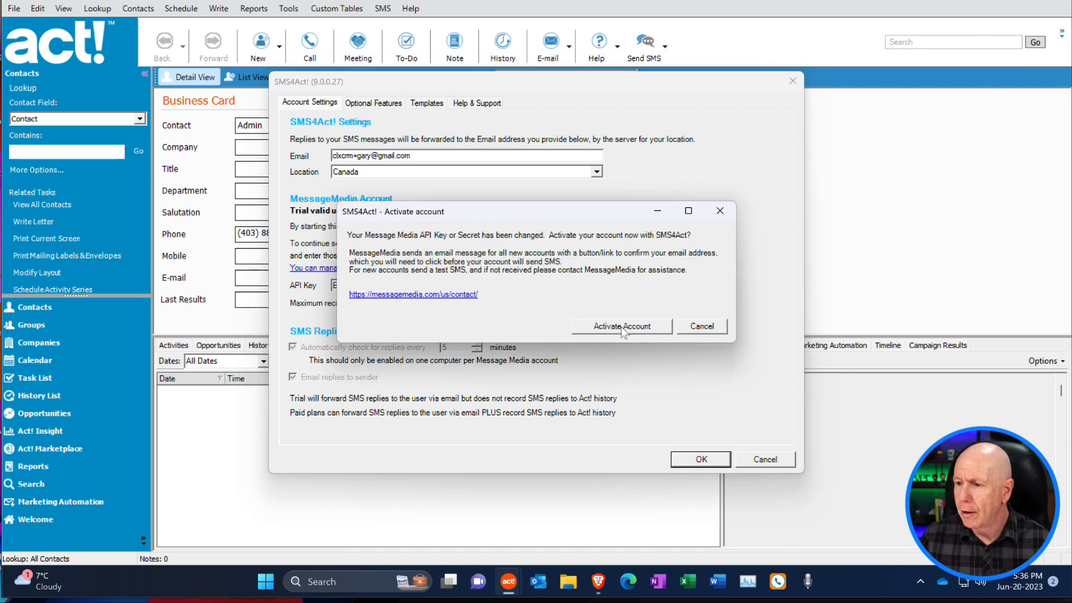
pyautogui.click(621, 326)
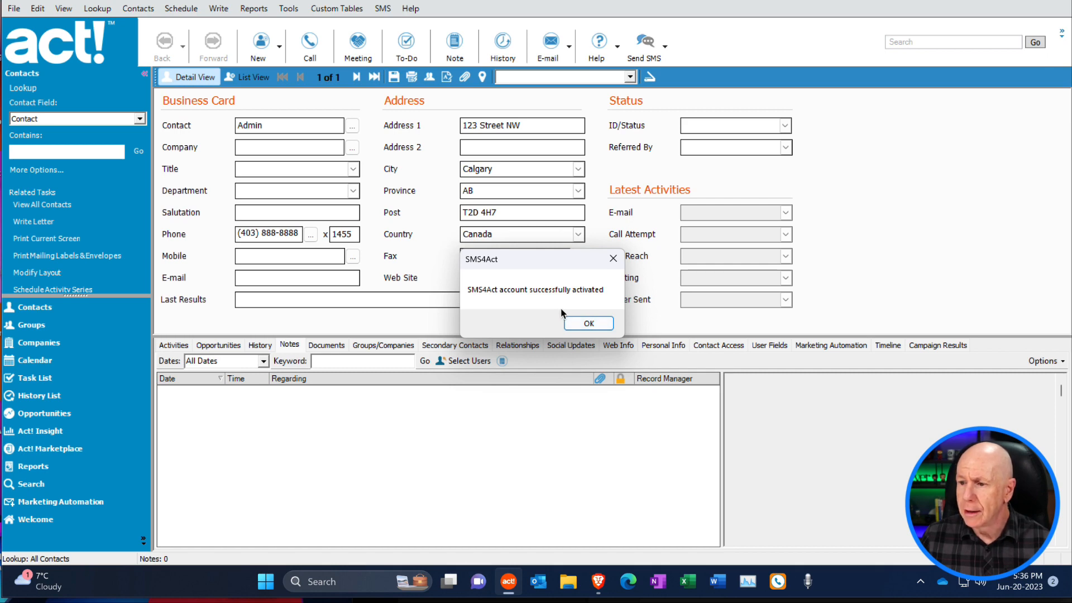
pyautogui.click(592, 321)
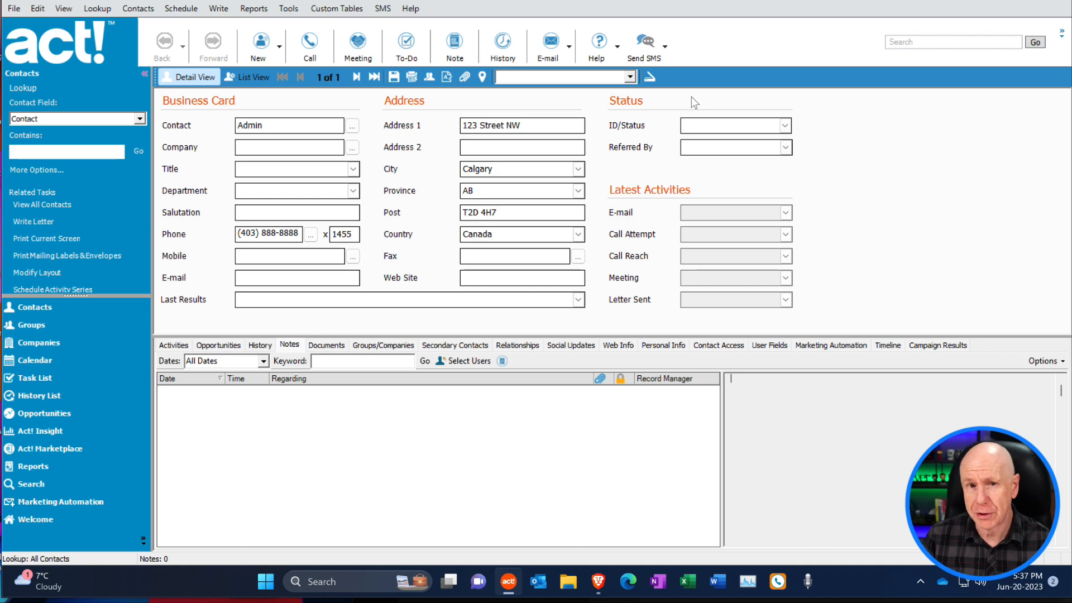
# - Open a new SMS for the current contact to check the default message text, and close it without sending
pyautogui.click(646, 46)
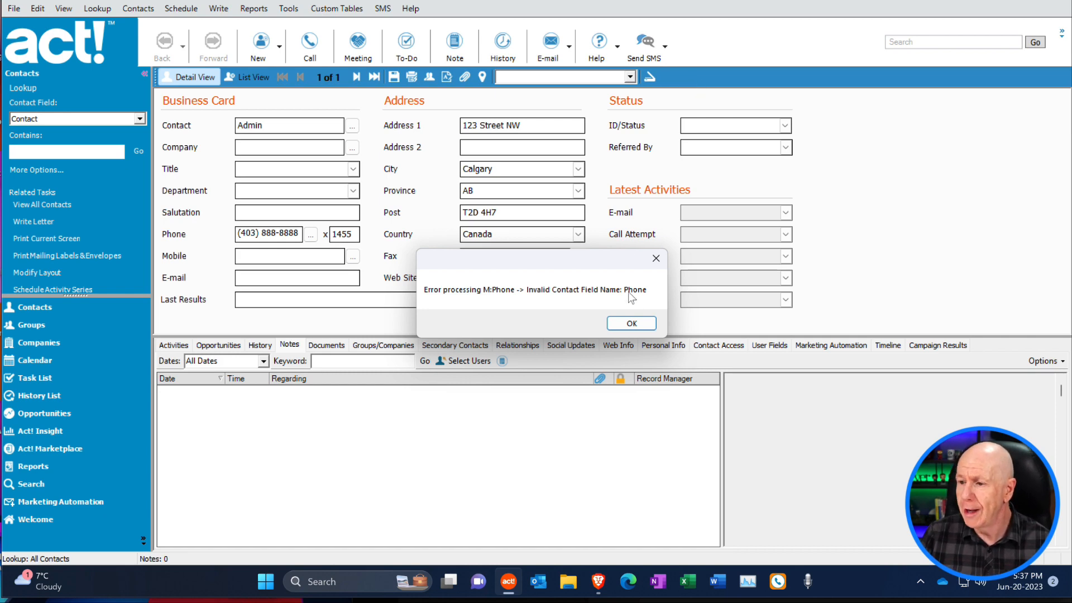
pyautogui.click(632, 324)
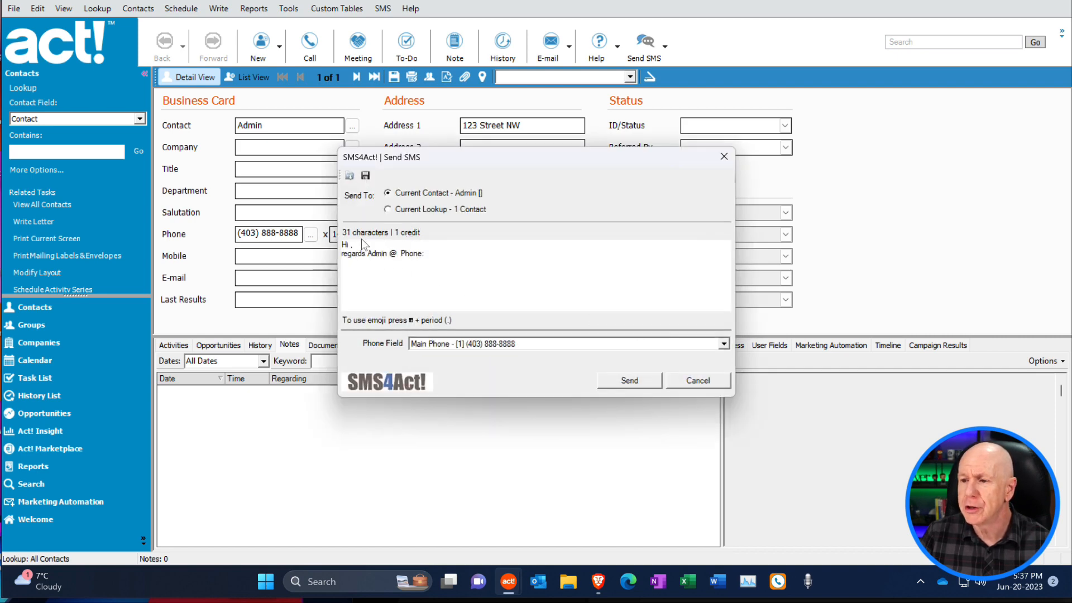
pyautogui.click(706, 381)
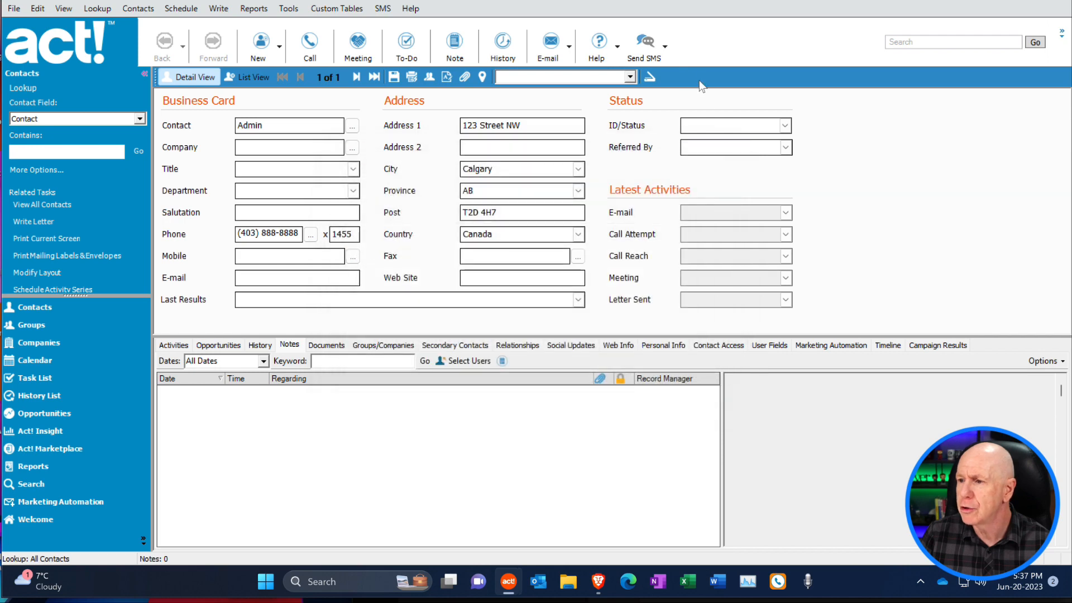
# - Clear the Default SMS Template and Default Activity Template paths in the SMS4Act! settings and save
pyautogui.click(665, 46)
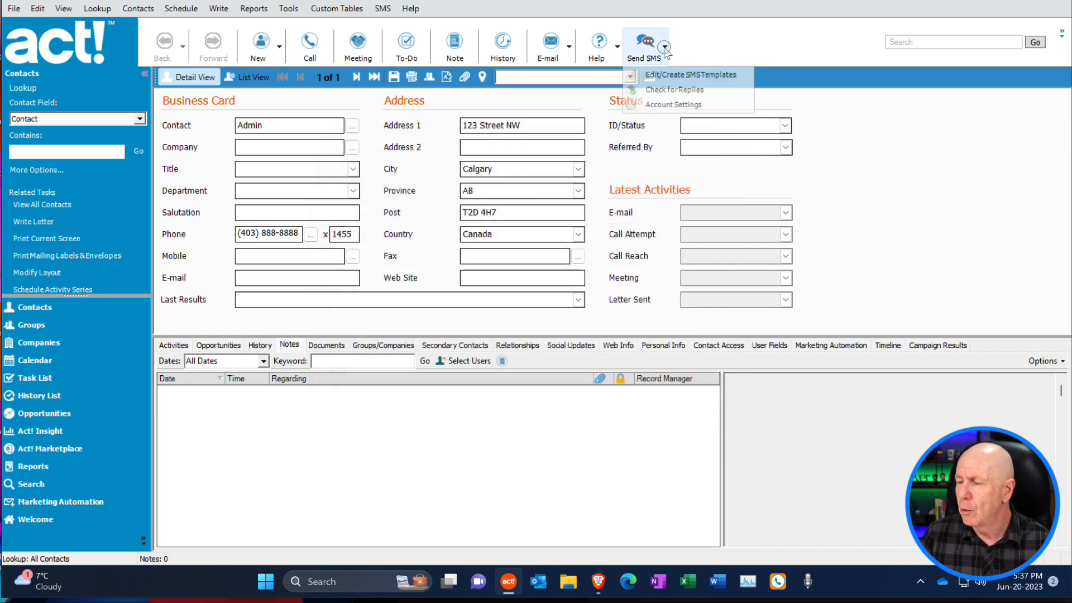
pyautogui.click(682, 106)
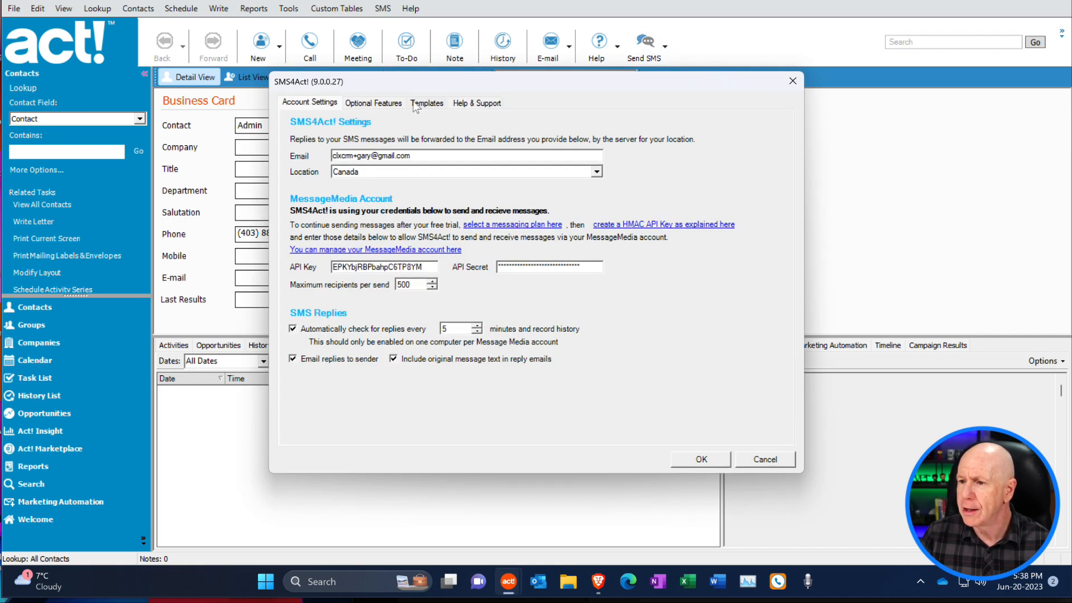
pyautogui.click(422, 104)
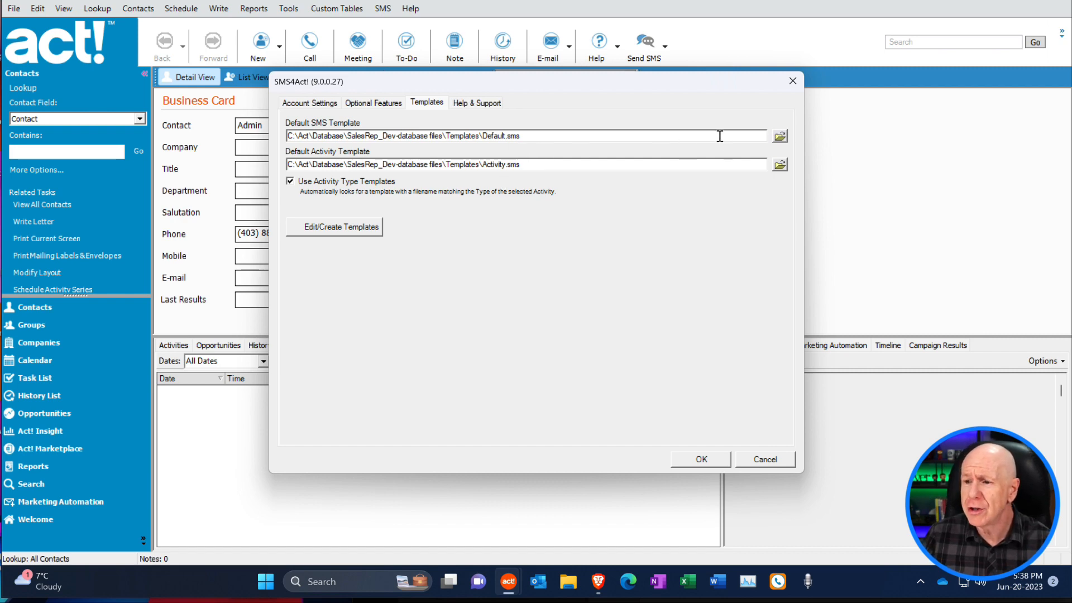
pyautogui.moveTo(546, 135); pyautogui.dragTo(263, 126)
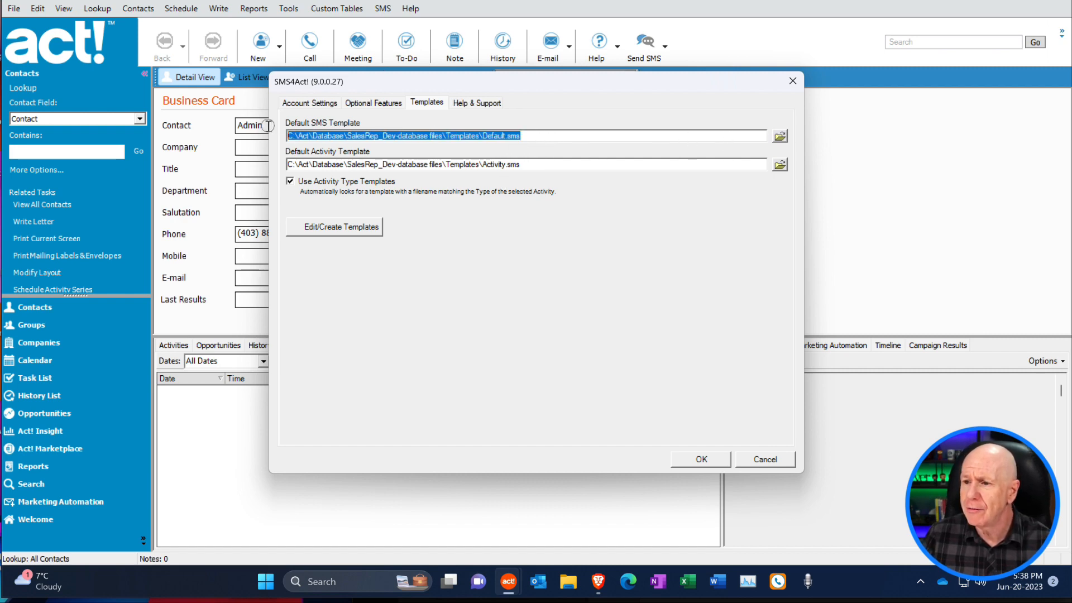
pyautogui.press('Delete')
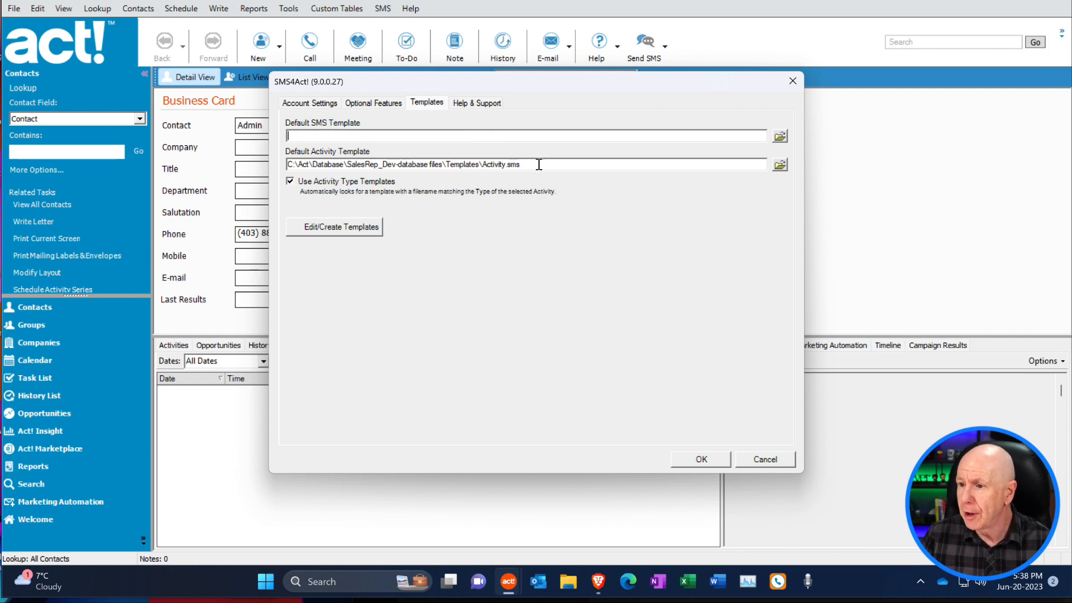
pyautogui.moveTo(538, 164); pyautogui.dragTo(273, 148)
pyautogui.press('Delete')
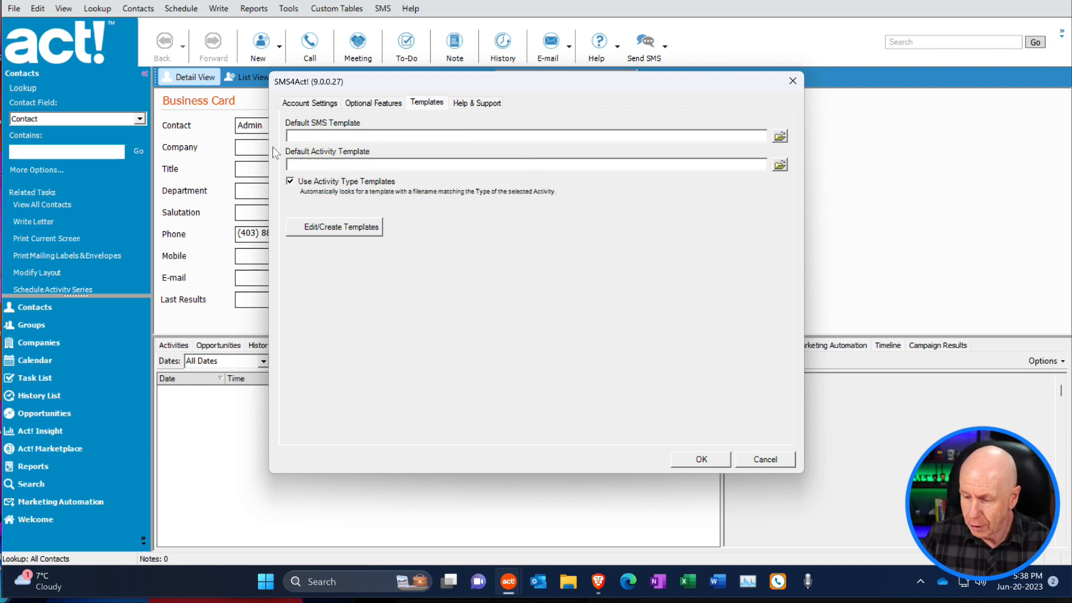
pyautogui.click(701, 459)
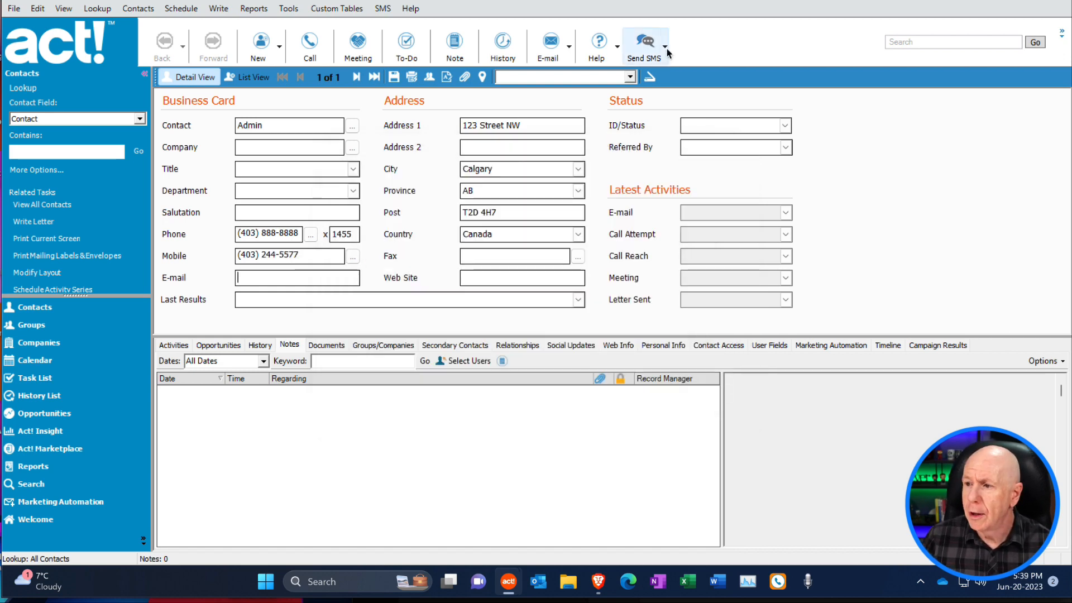
# - Review the optional features in the SMS4Act! settings and the template files available for the default SMS template
pyautogui.click(666, 48)
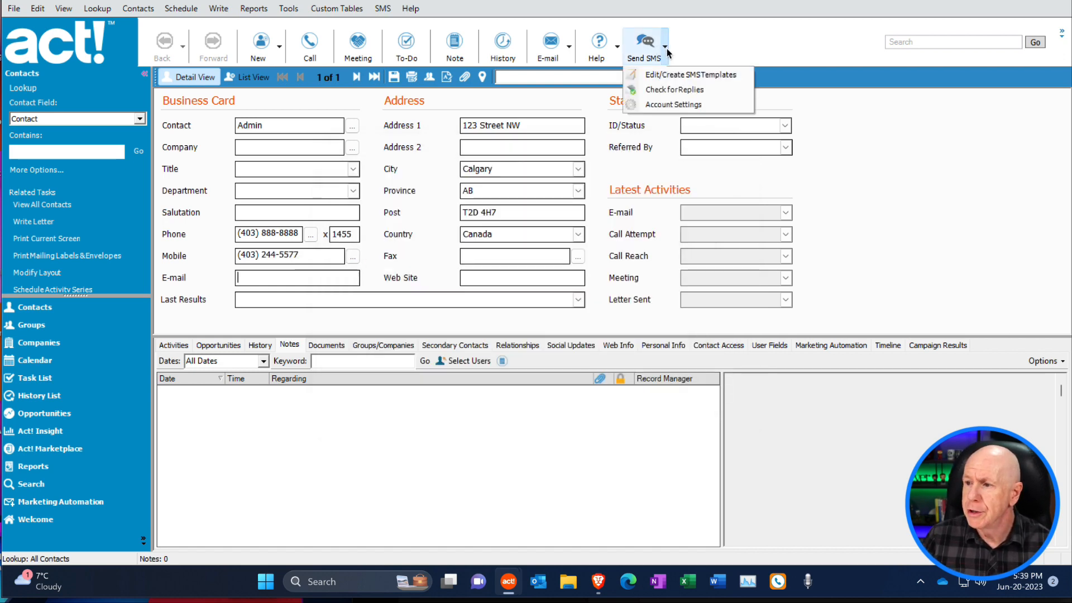
pyautogui.click(676, 105)
pyautogui.click(383, 104)
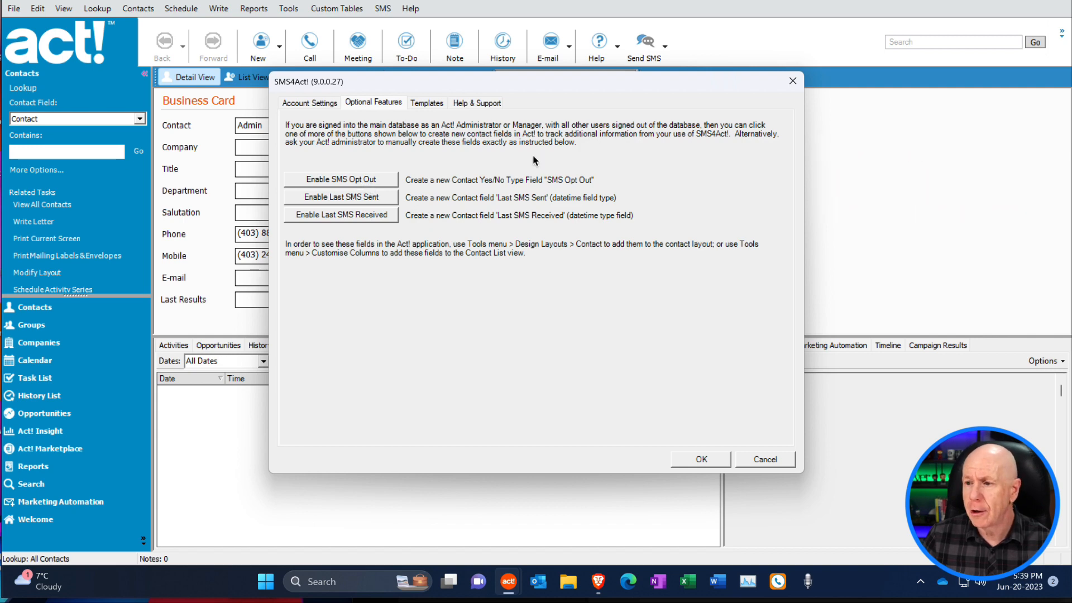
pyautogui.click(426, 102)
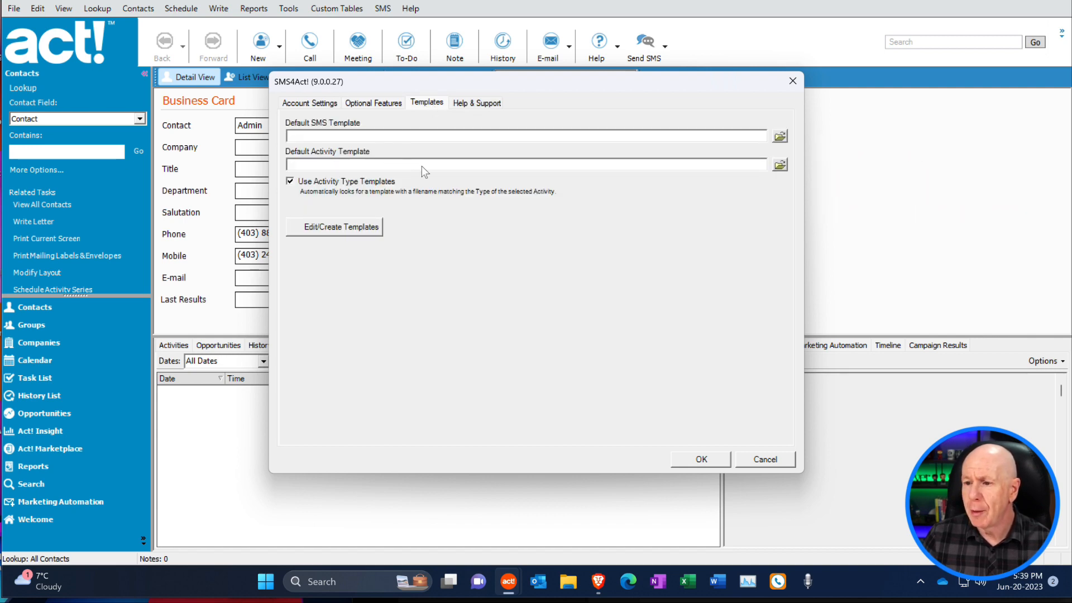
pyautogui.click(781, 136)
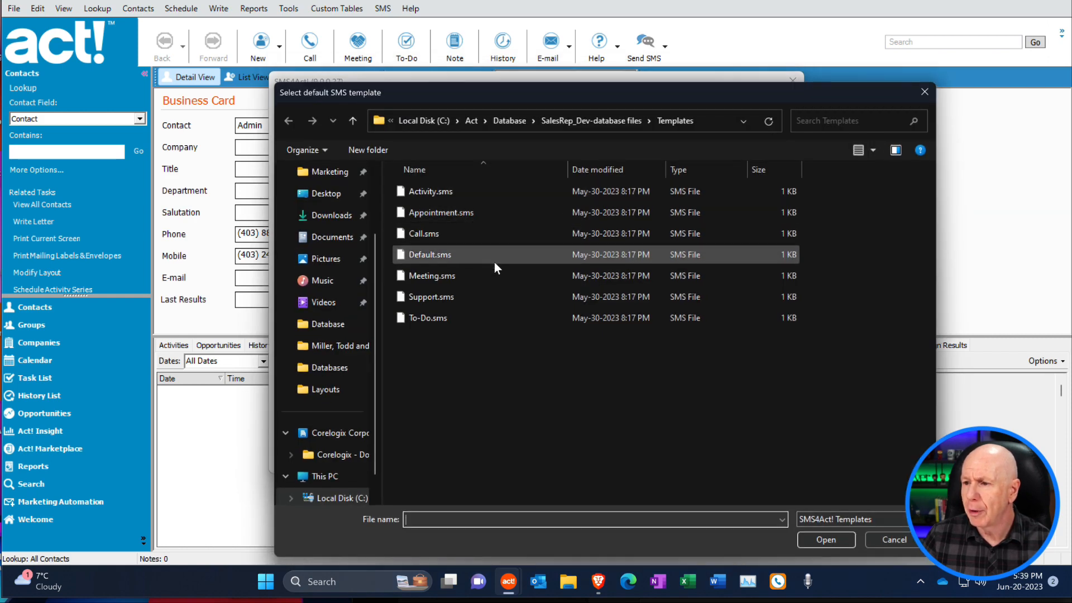
pyautogui.click(907, 539)
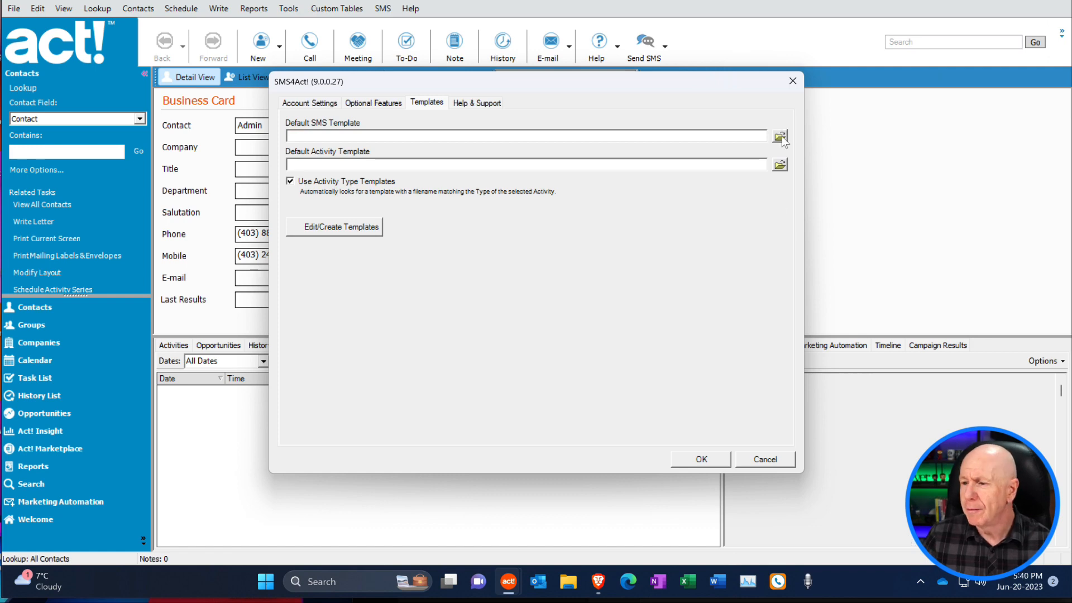
# - Start a new SMS template in the template editor with the greeting "Hi"
pyautogui.click(374, 227)
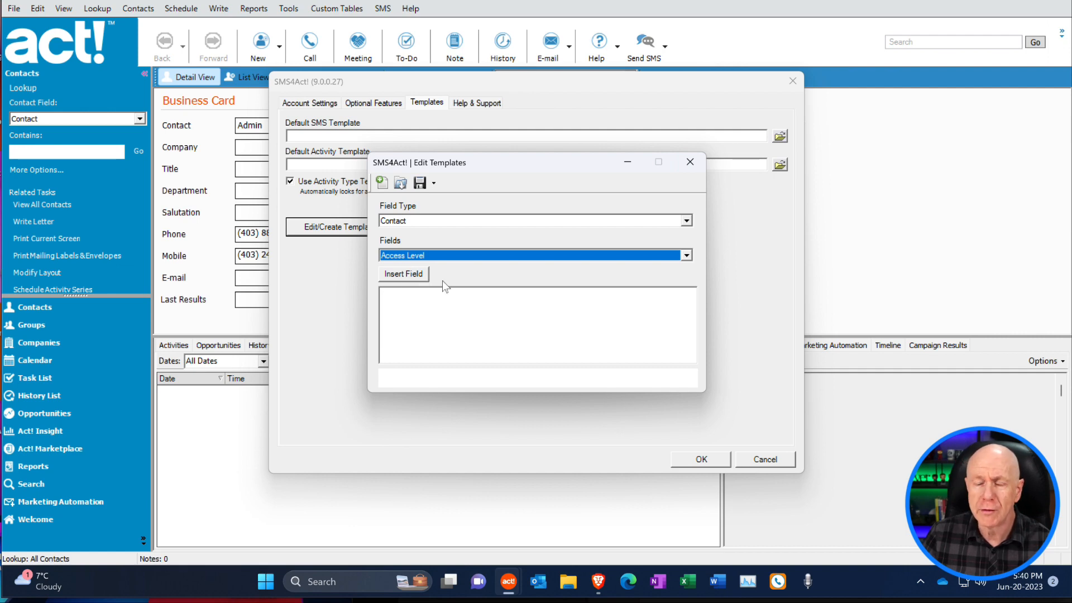
pyautogui.click(690, 161)
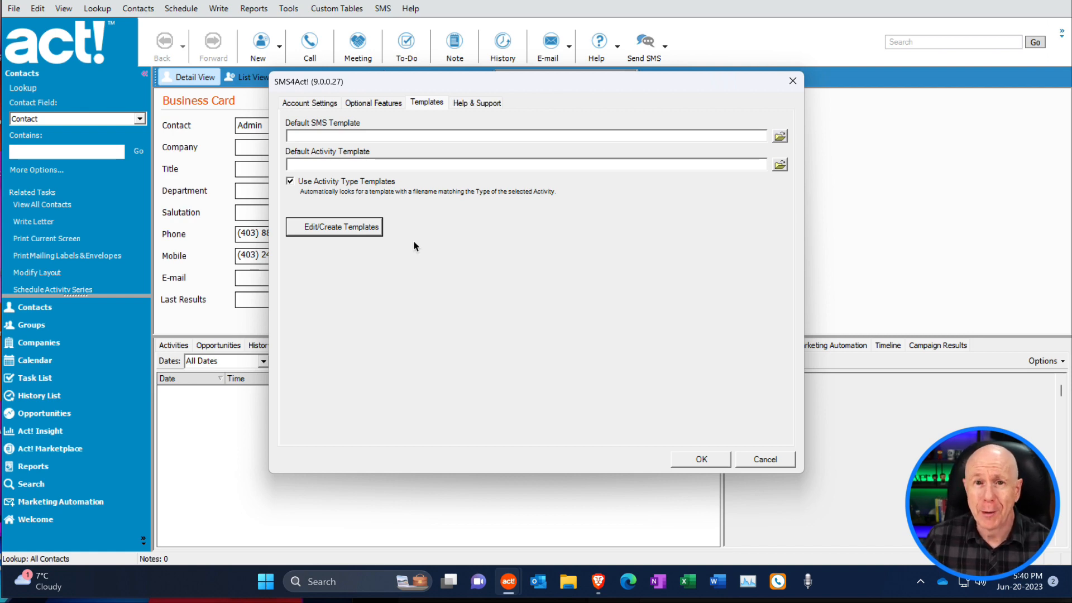
pyautogui.click(349, 229)
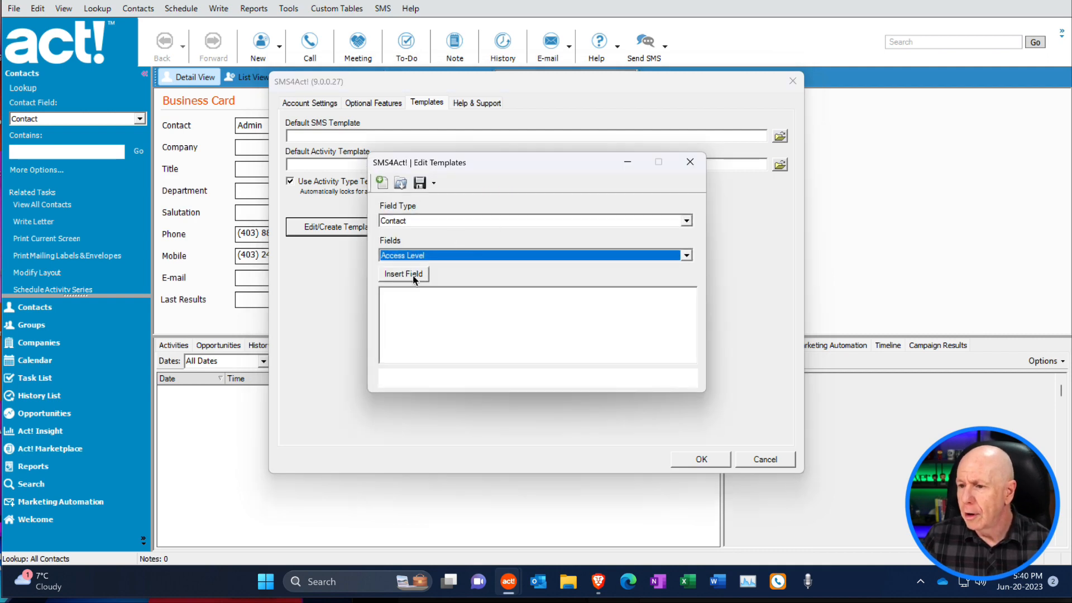
pyautogui.click(395, 298)
pyautogui.write('Hi')
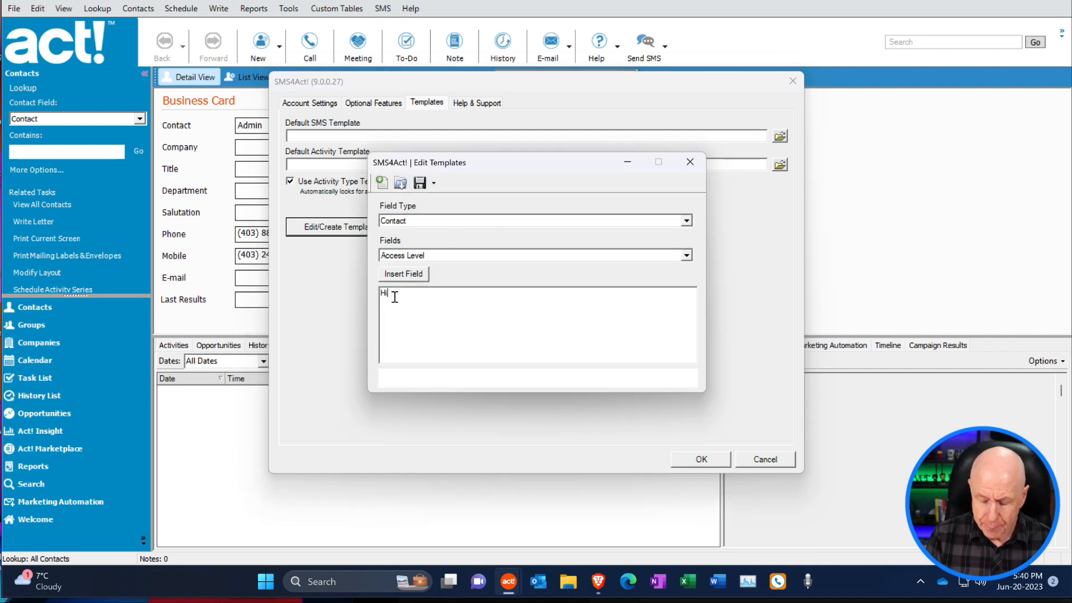
pyautogui.click(408, 273)
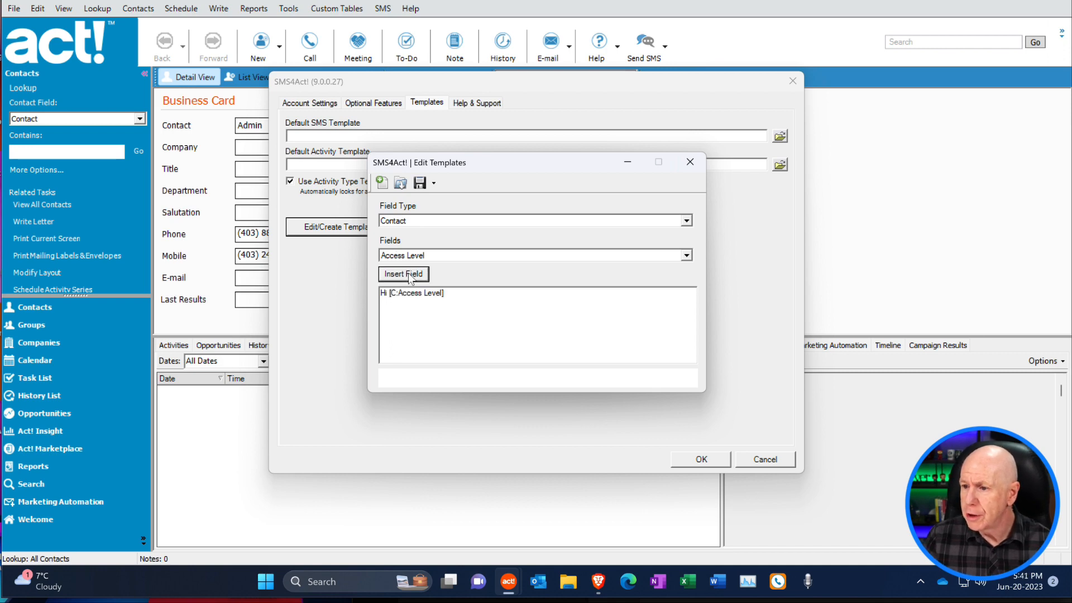
pyautogui.click(449, 293)
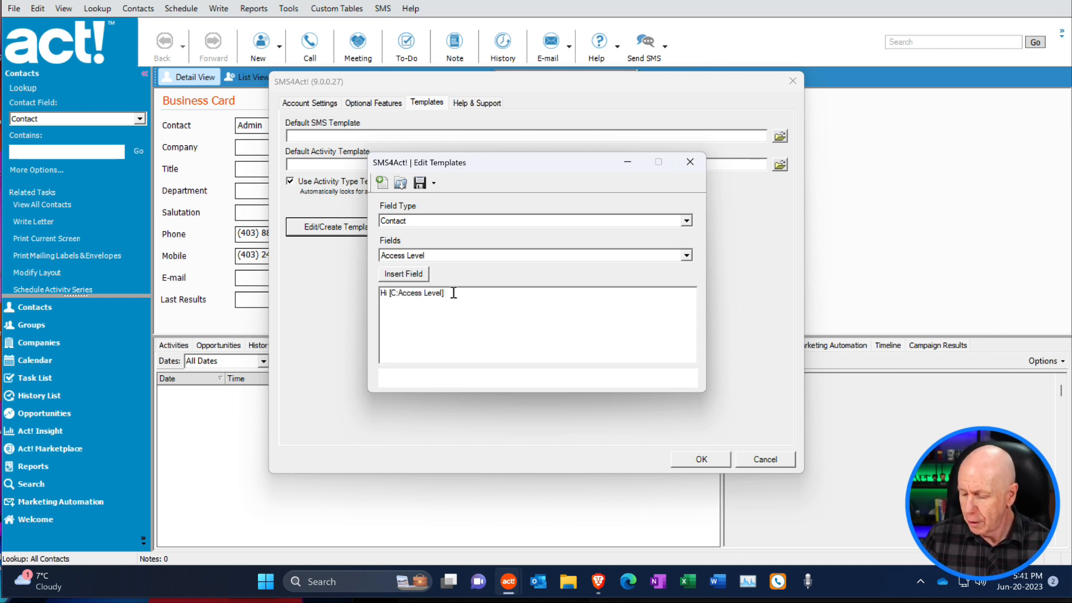
pyautogui.press('BackSpace')
pyautogui.press('BackSpace')
pyautogui.press('BackSpace')
pyautogui.press('BackSpace')
pyautogui.press('BackSpace')
pyautogui.press('BackSpace')
pyautogui.press('BackSpace')
pyautogui.press('BackSpace')
pyautogui.press('BackSpace')
pyautogui.press('BackSpace')
pyautogui.press('BackSpace')
pyautogui.press('BackSpace')
pyautogui.press('BackSpace')
pyautogui.press('BackSpace')
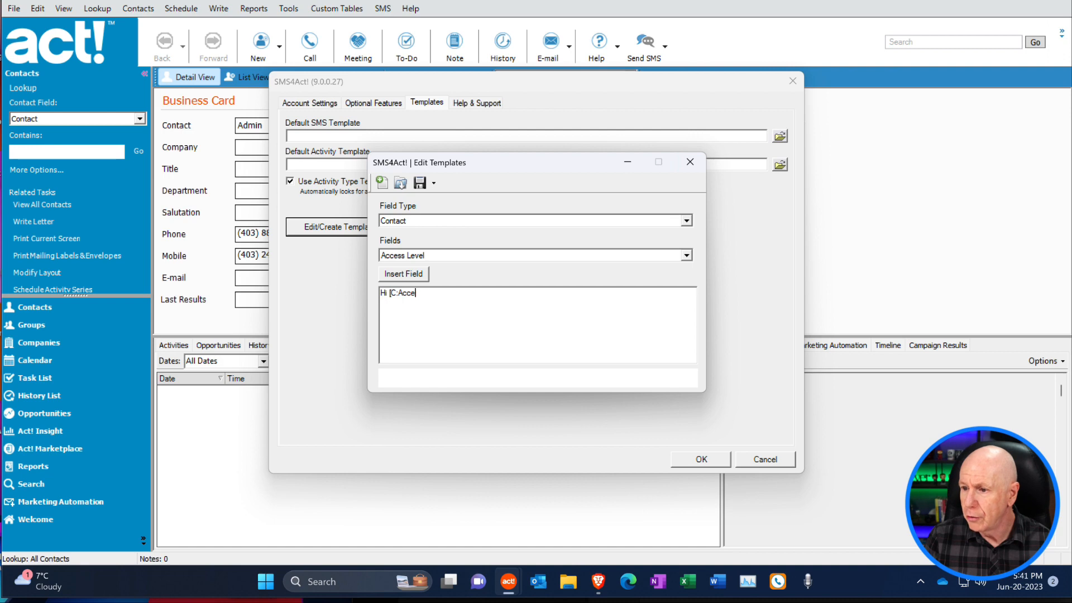
pyautogui.press('BackSpace')
pyautogui.press('BackSpace')
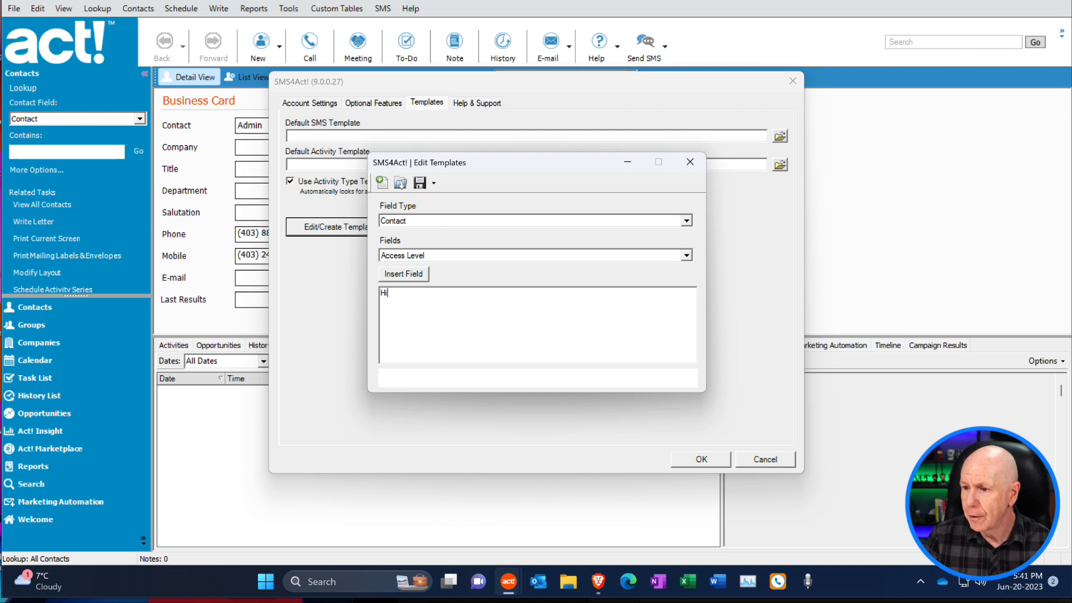
# - Insert the Salutation field of the Contact field type after "Hi", followed by a comma
pyautogui.click(430, 256)
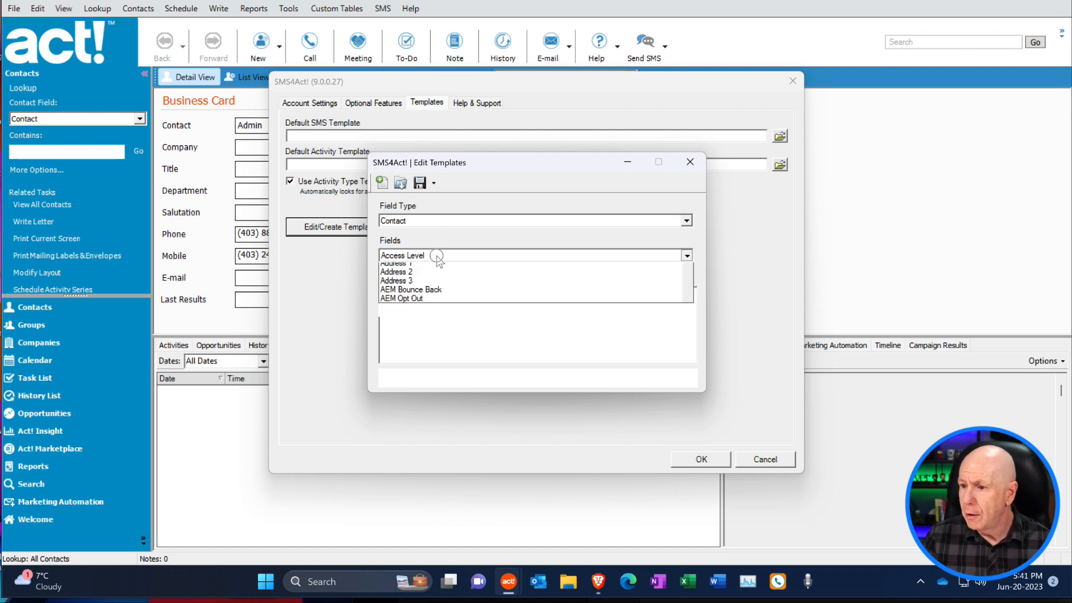
pyautogui.click(414, 224)
pyautogui.click(414, 222)
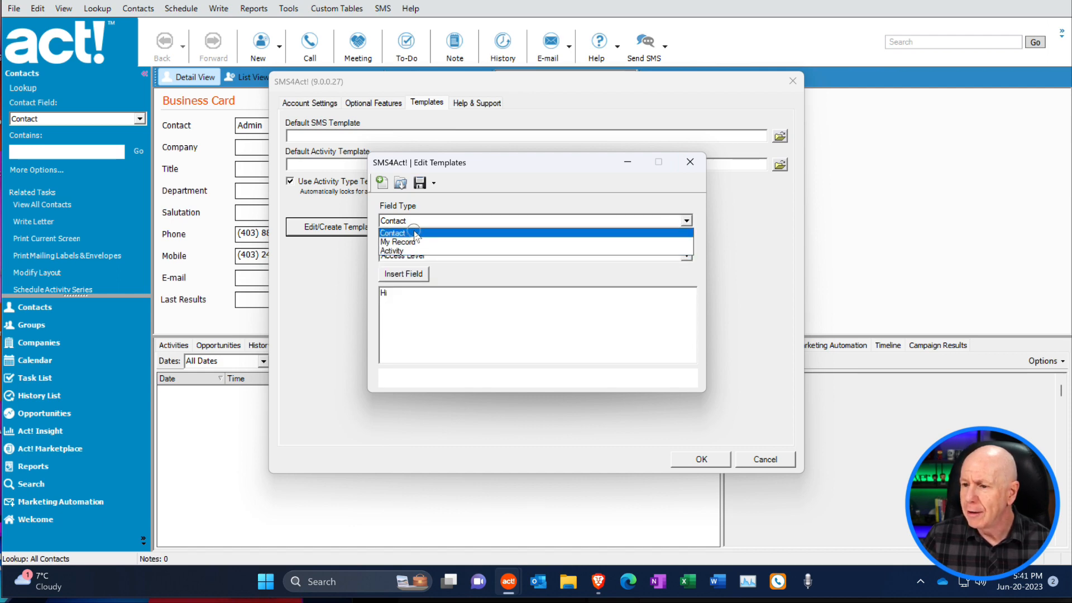
pyautogui.click(416, 232)
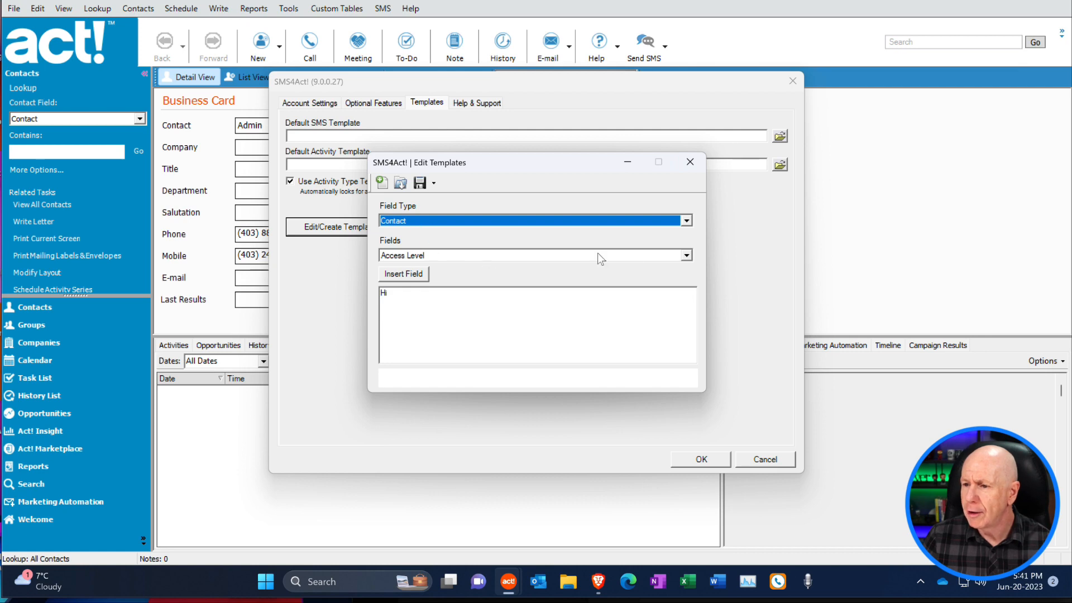
pyautogui.click(531, 257)
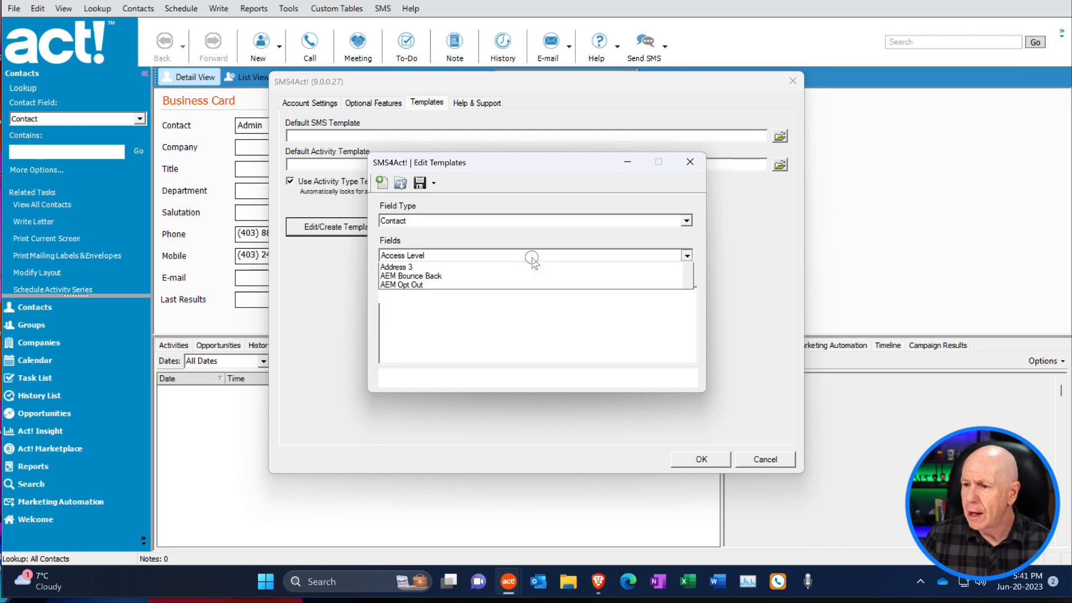
pyautogui.press('s')
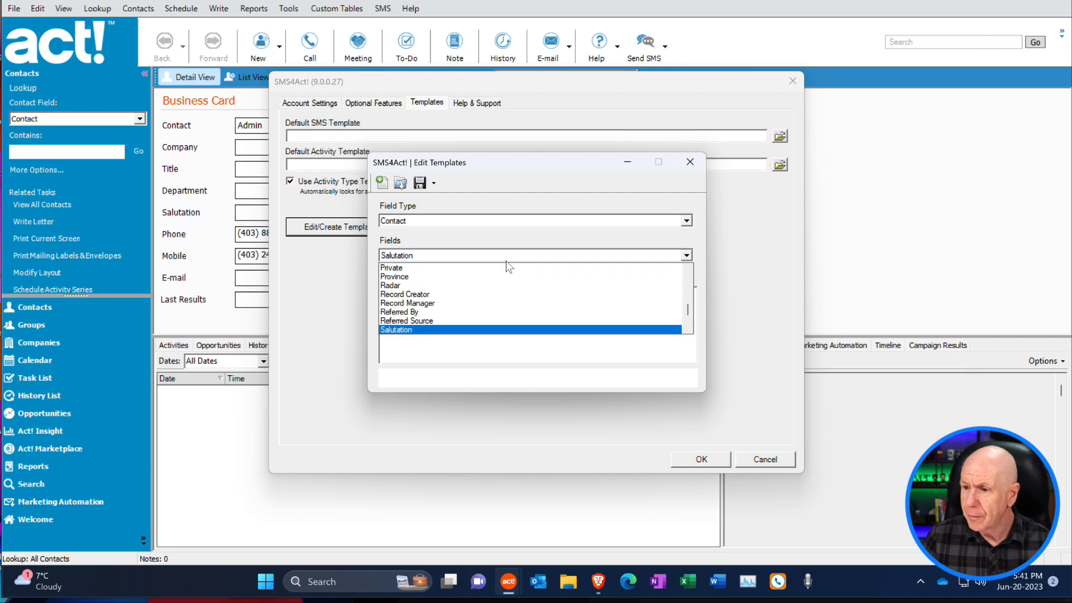
pyautogui.click(454, 330)
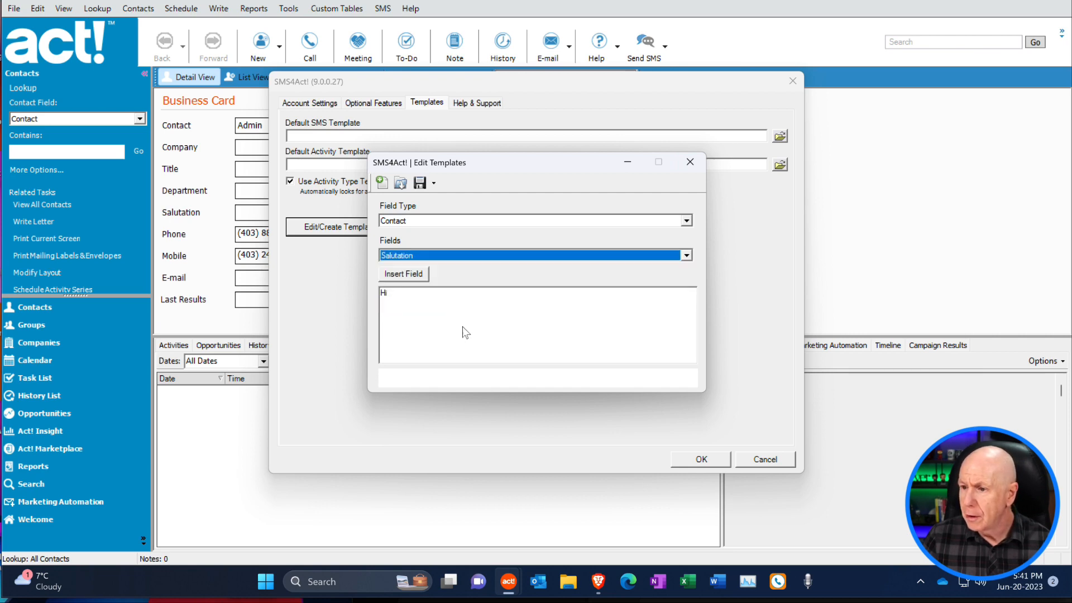
pyautogui.click(405, 273)
pyautogui.click(452, 292)
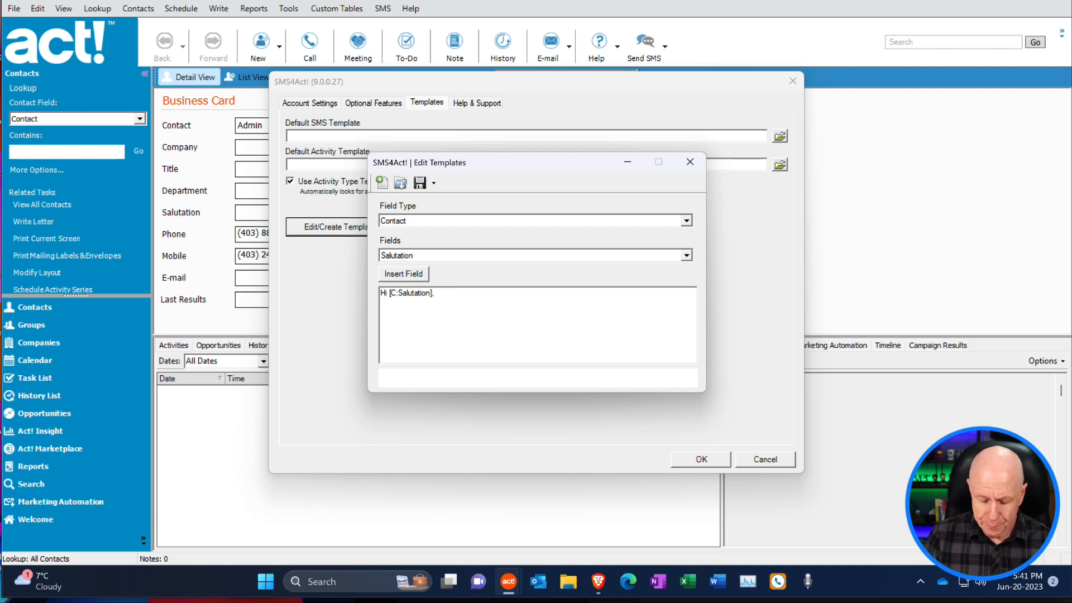
# - Add the message line "I would like to invite you to ..." below the greeting, with a blank line between them
pyautogui.write('I w')
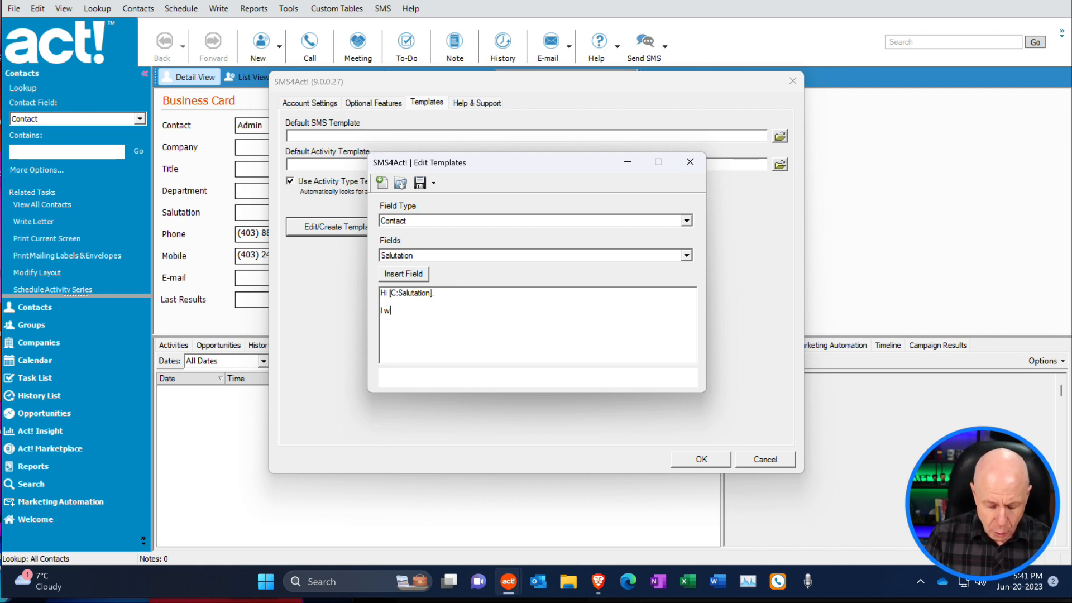
pyautogui.write('ould like ')
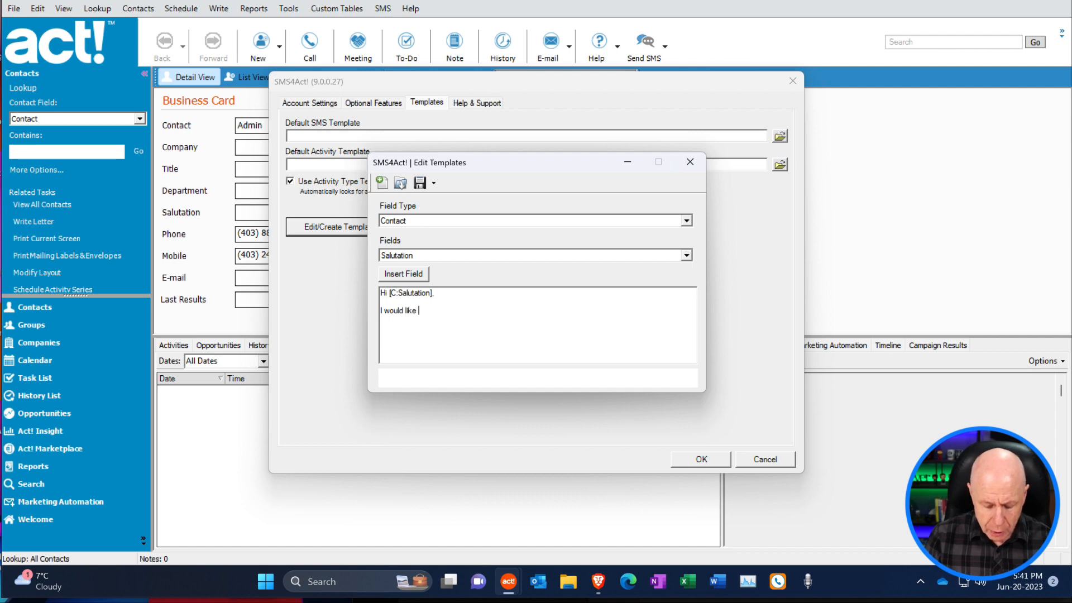
pyautogui.write('to invit')
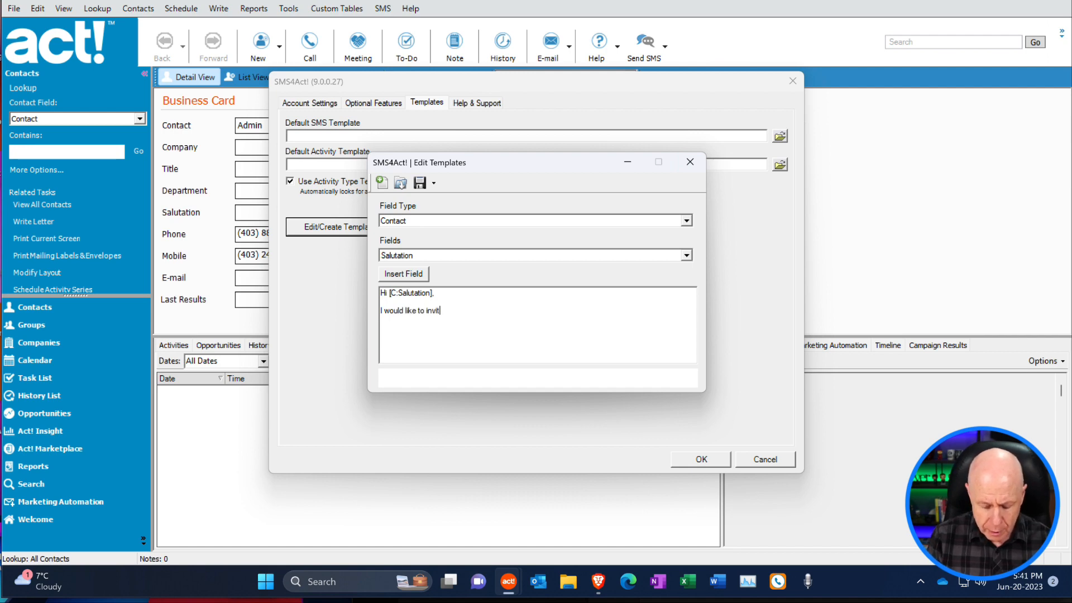
pyautogui.write('e you t')
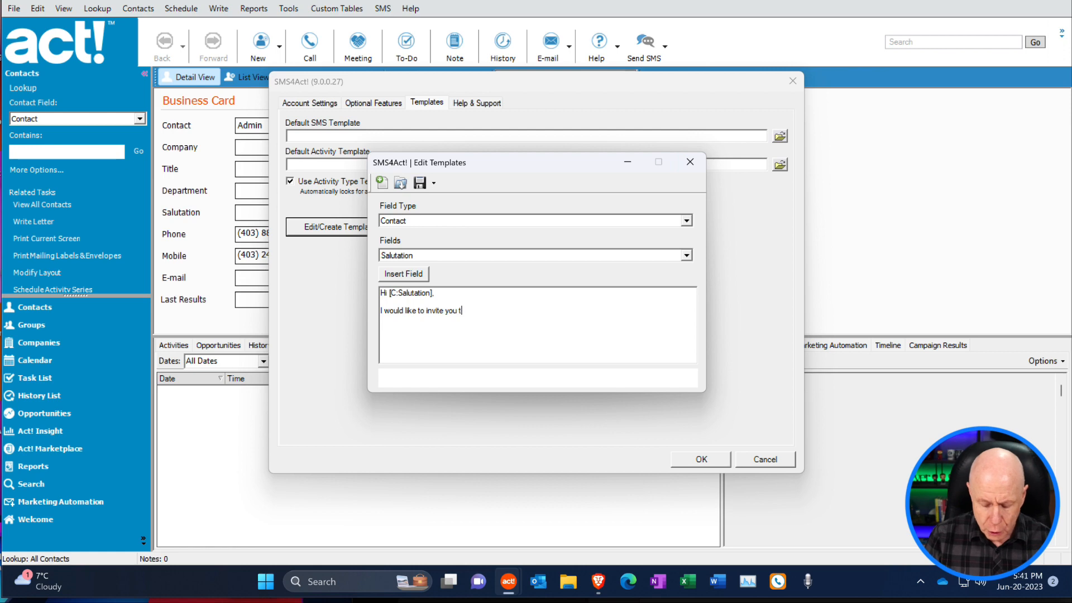
pyautogui.write('o ...')
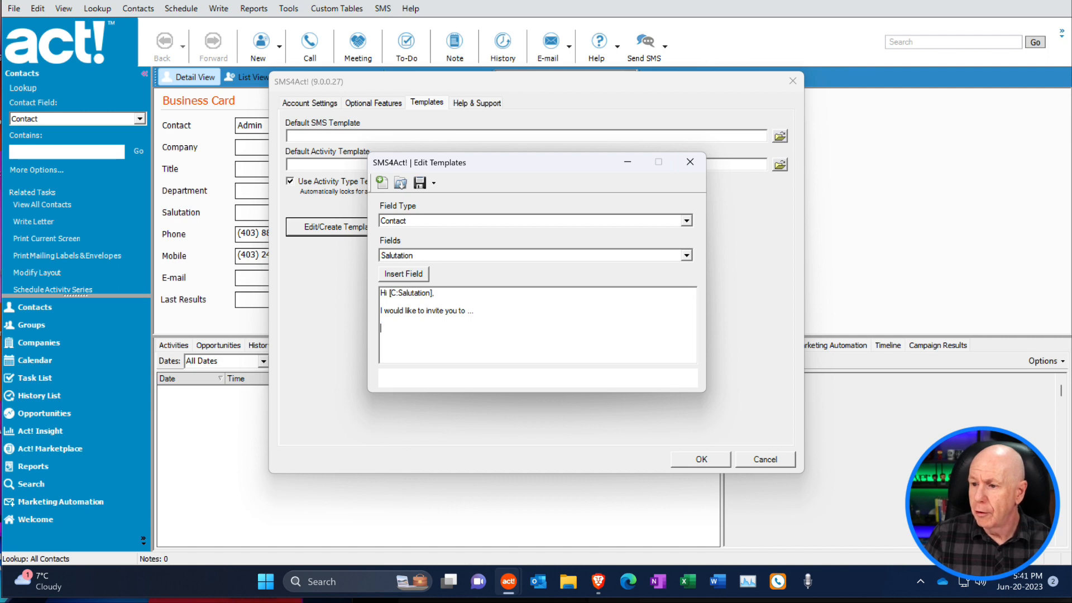
# - Insert the Contact field of the My Record field type as the sign-off beneath the invitation line
pyautogui.click(430, 224)
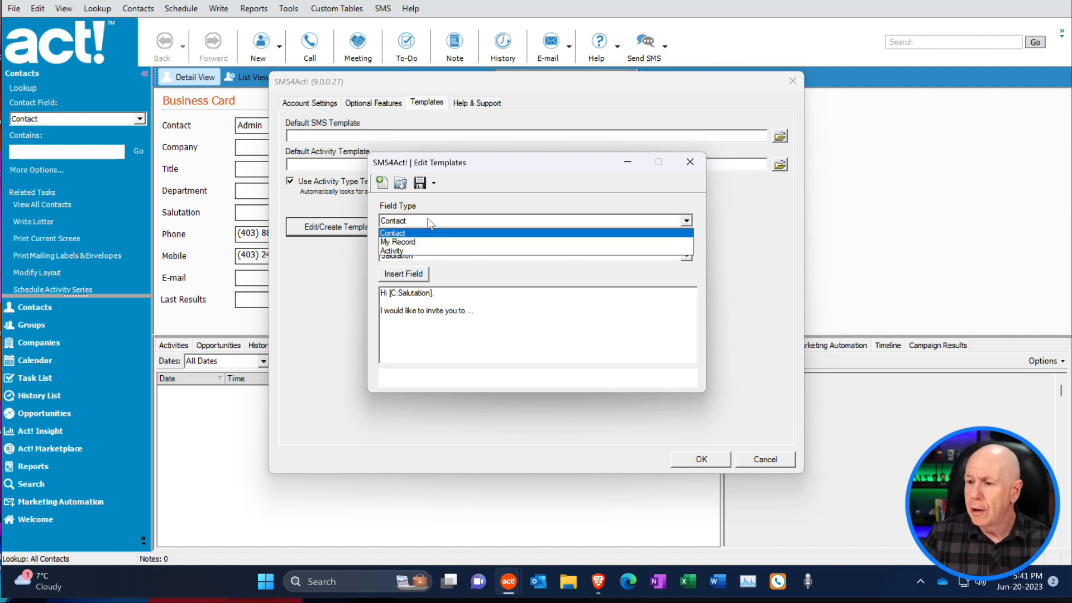
pyautogui.click(407, 241)
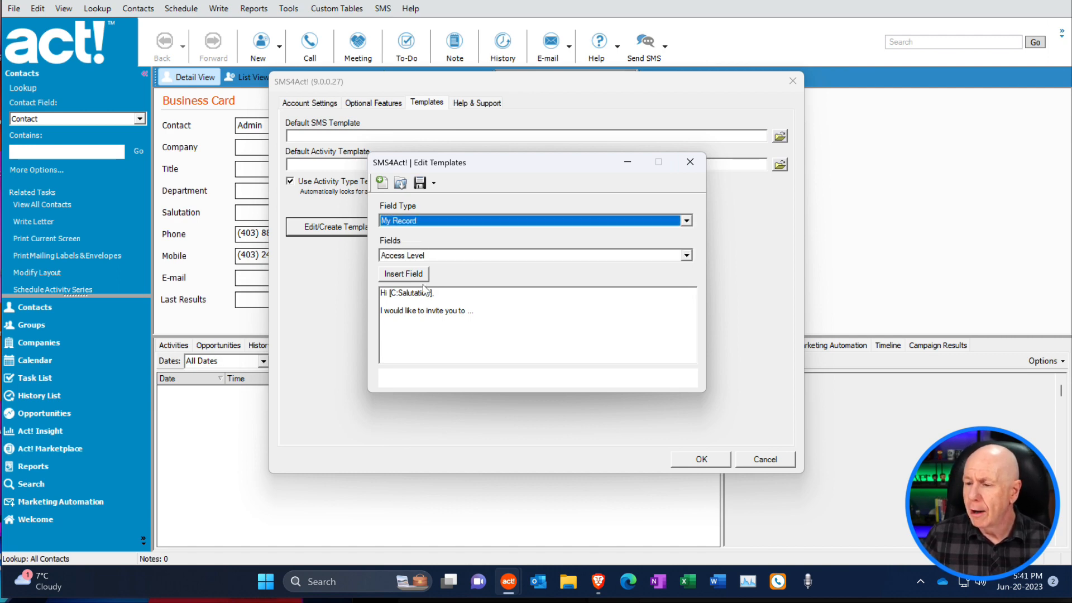
pyautogui.click(397, 327)
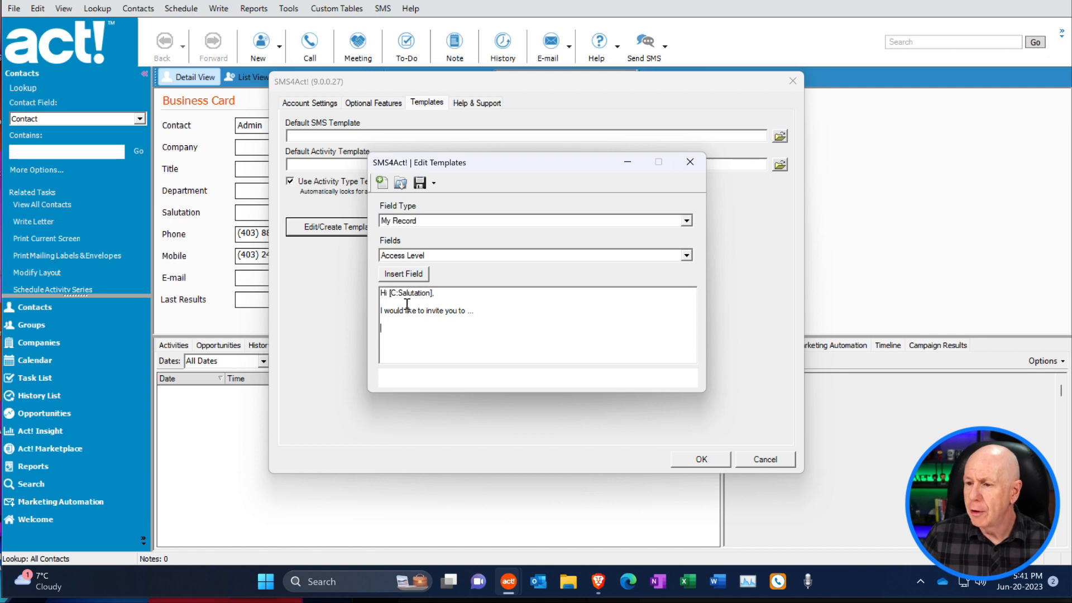
pyautogui.click(443, 254)
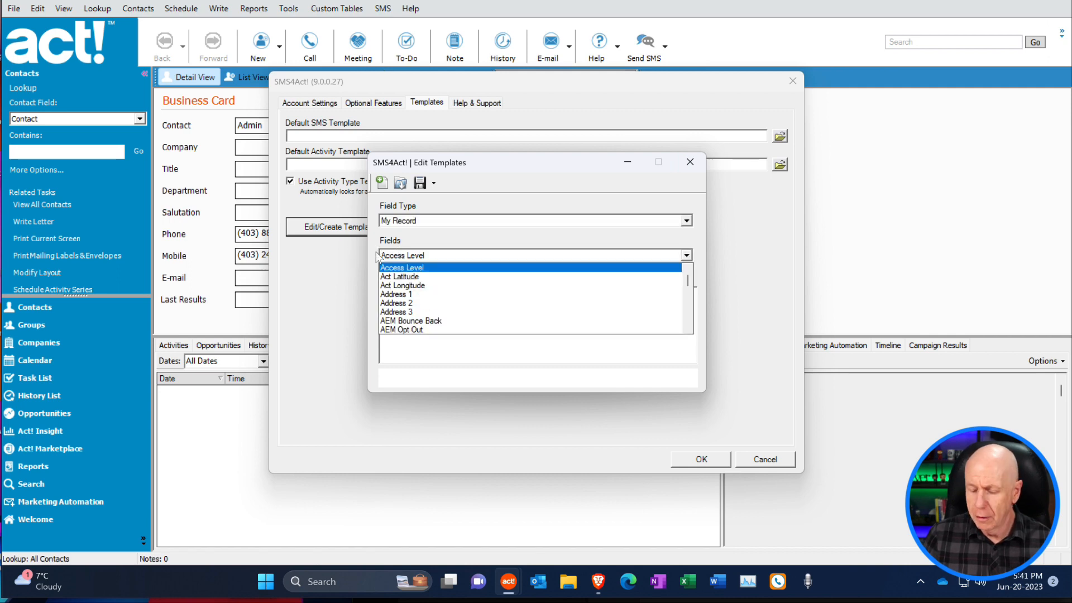
pyautogui.scroll(-5, 470, 301)
pyautogui.click(471, 308)
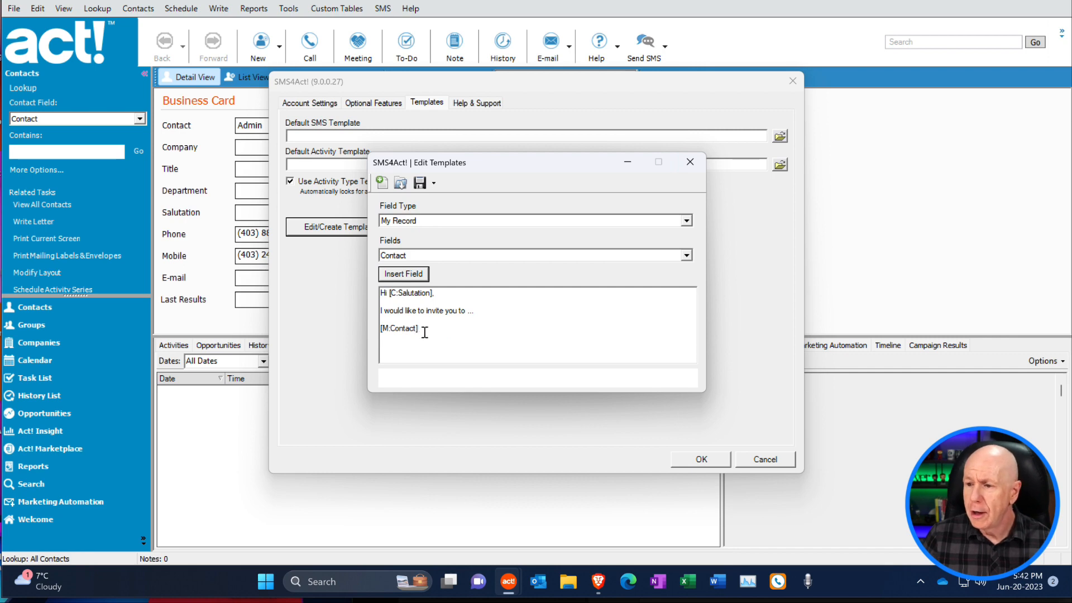
pyautogui.click(425, 332)
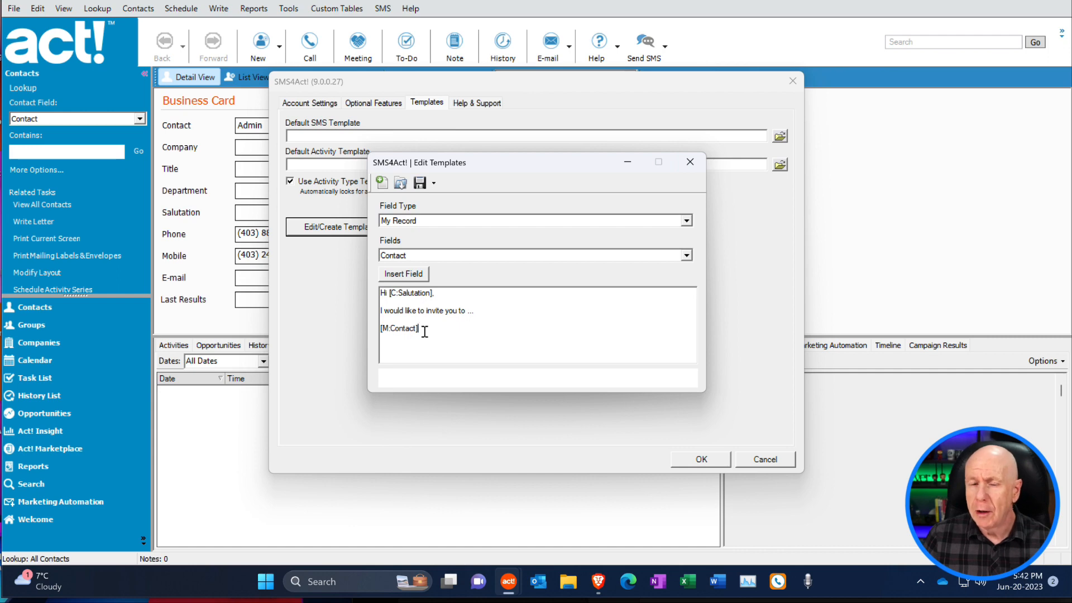
# - Insert the My Record field Mobile Phone on its own line below the sign-off name field
pyautogui.click(418, 252)
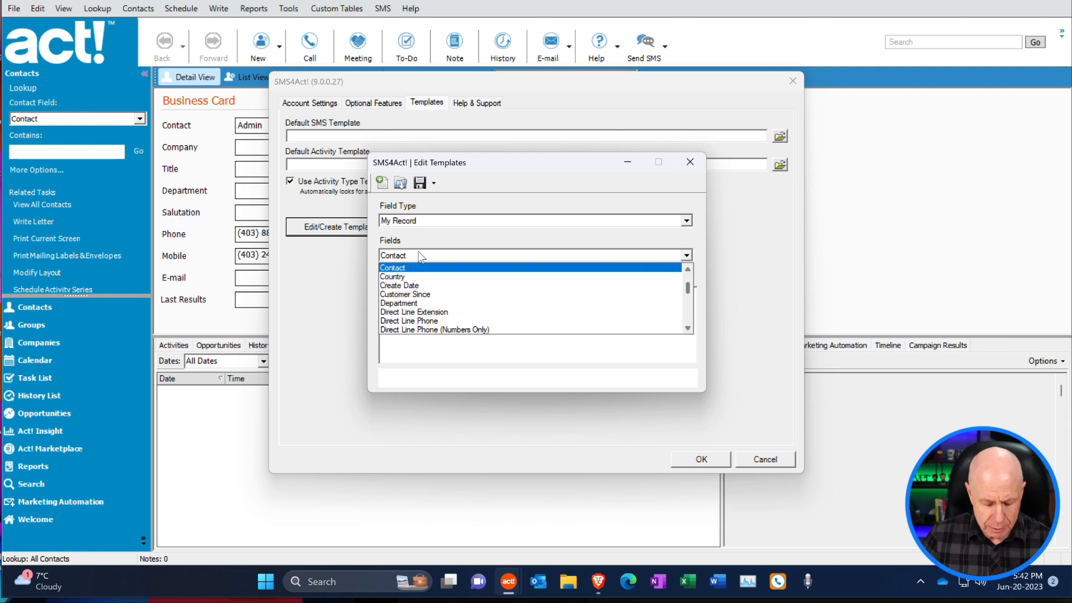
pyautogui.press('m')
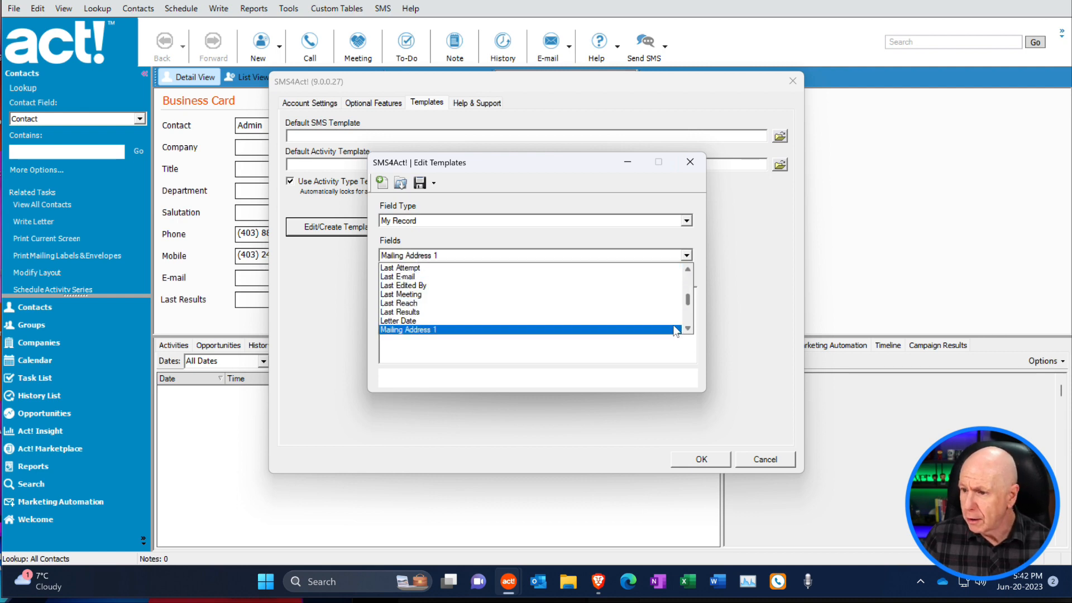
pyautogui.scroll(-2, 690, 331)
pyautogui.click(475, 304)
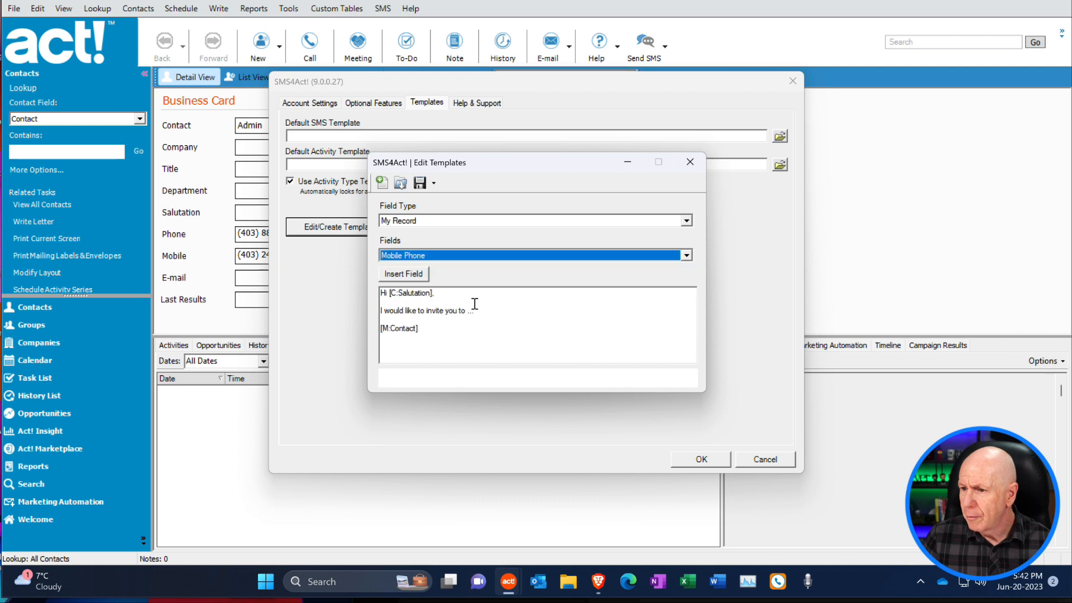
pyautogui.click(414, 274)
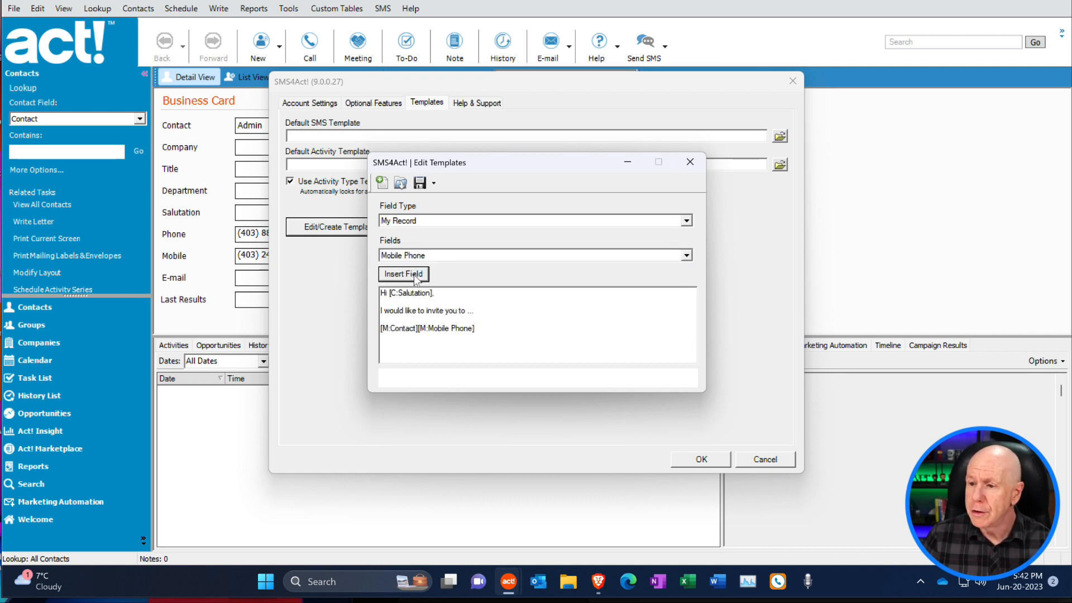
pyautogui.click(418, 329)
pyautogui.press('Return')
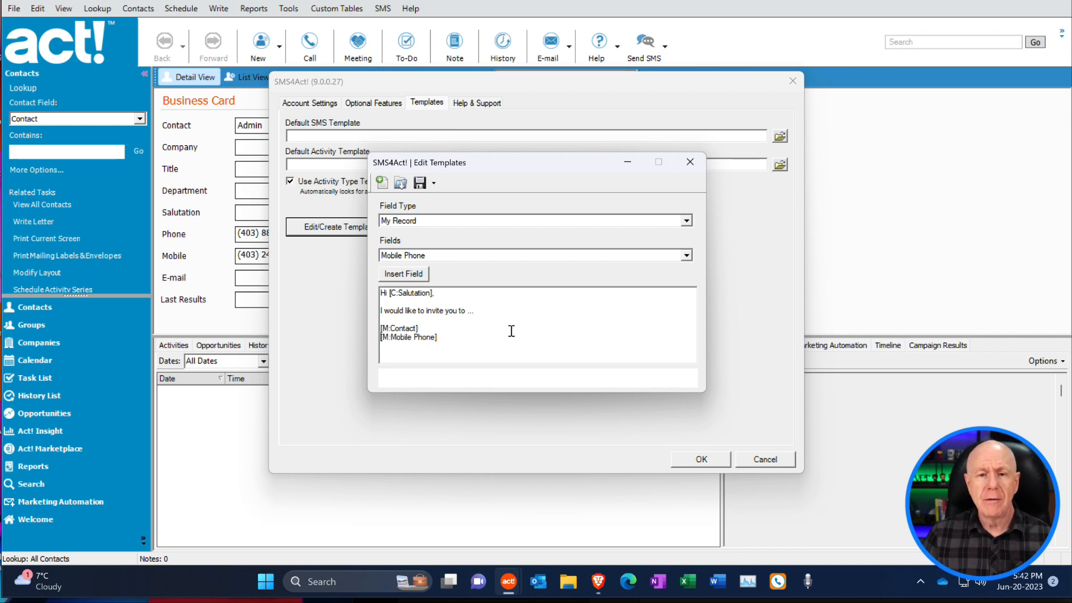
# - Save the template as "Test 123" in the database's Templates folder and close the template editor
pyautogui.click(428, 184)
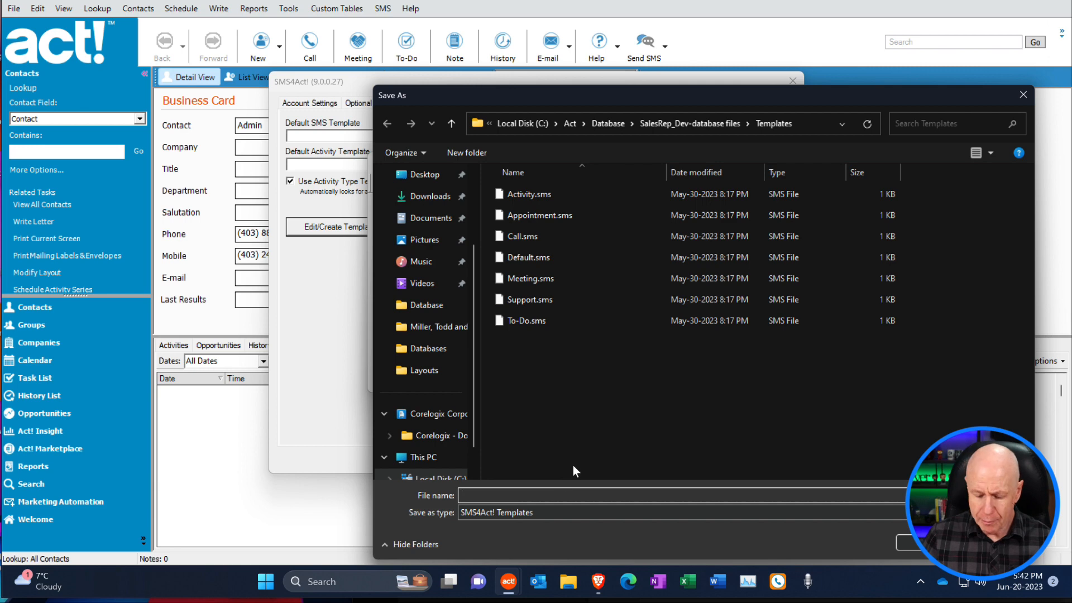
pyautogui.write('Test 123')
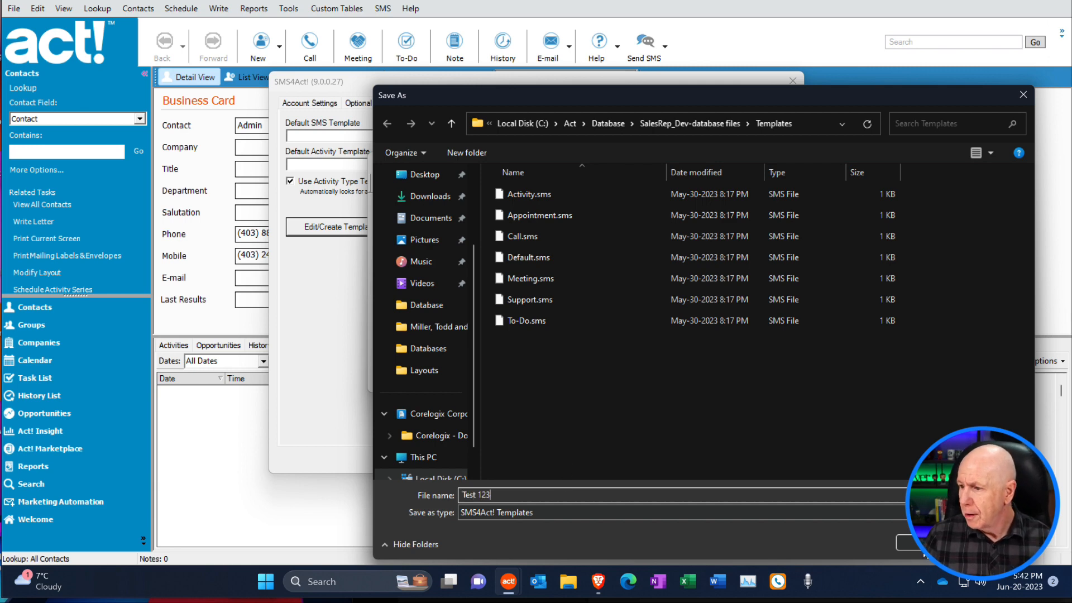
pyautogui.press('Return')
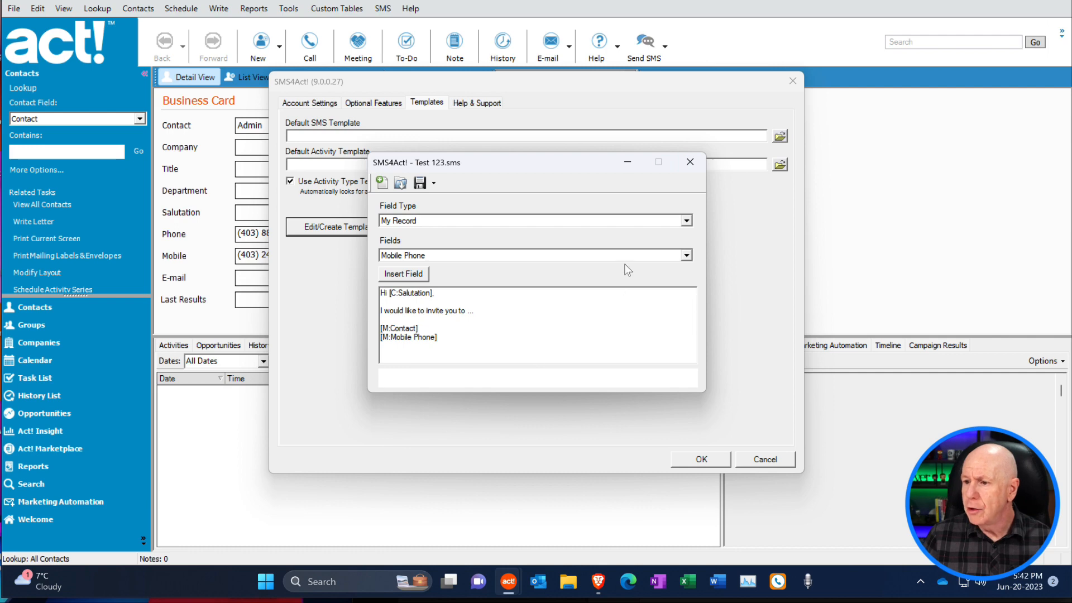
pyautogui.click(690, 161)
# - Set Test 123.sms from the database's Templates folder as the default SMS template
pyautogui.click(785, 133)
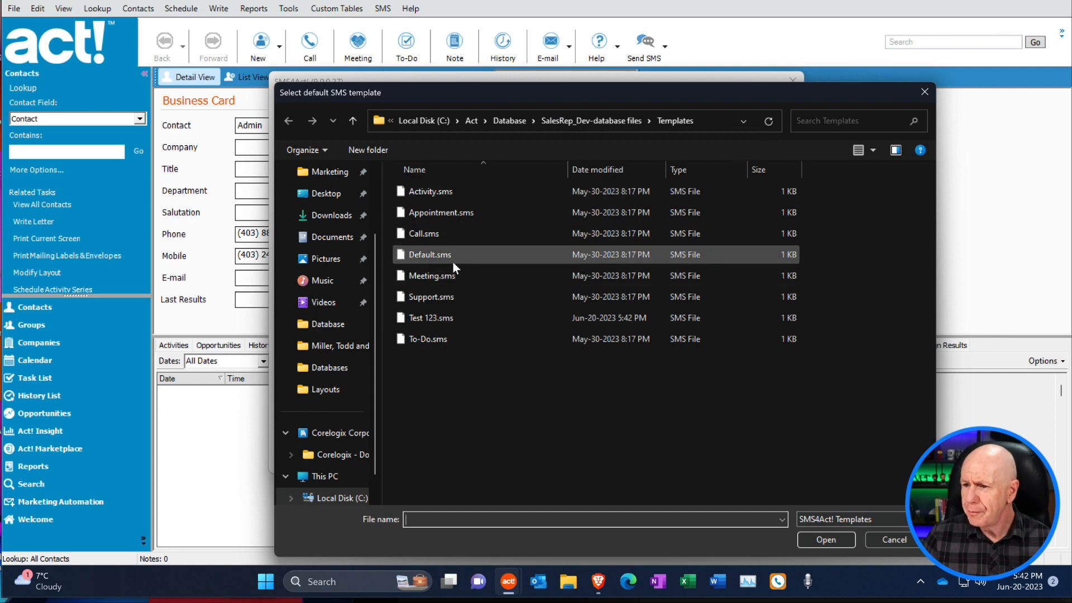
pyautogui.click(441, 319)
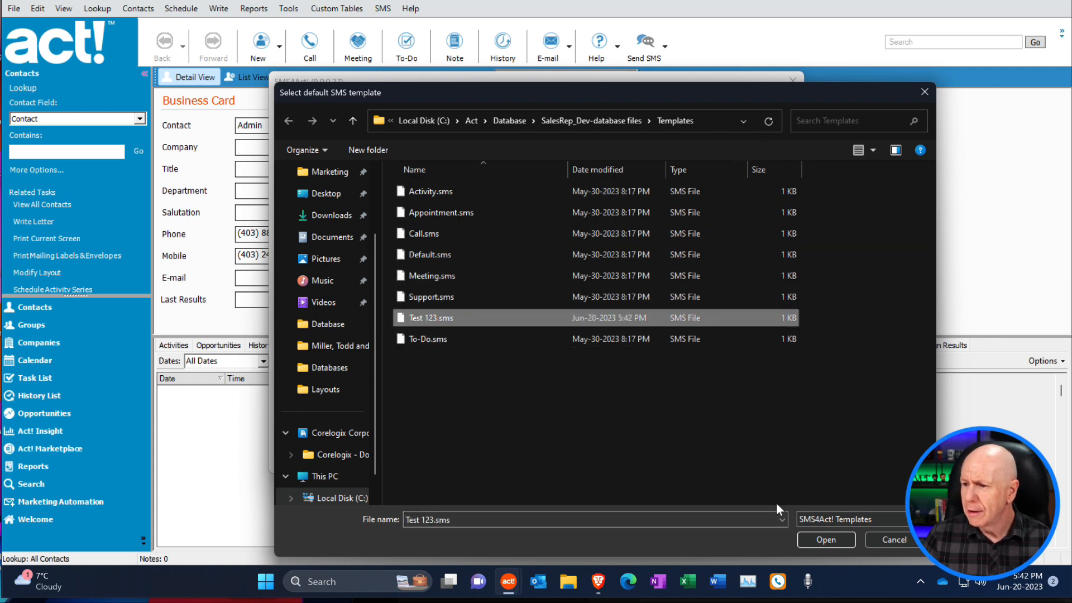
pyautogui.click(828, 541)
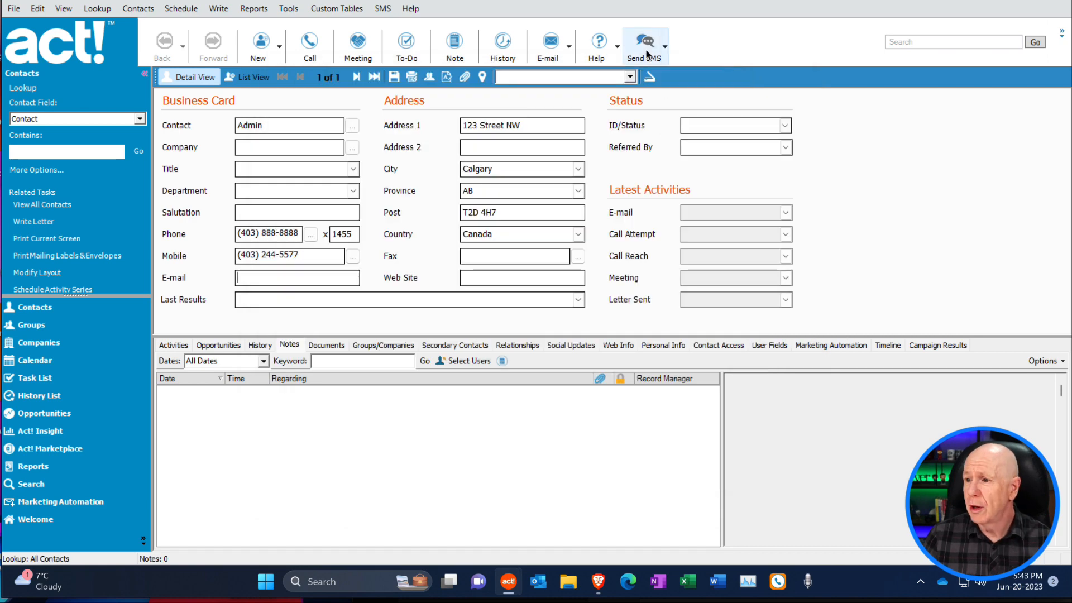
# - Try to send the default template's invitation as an SMS to the current contact's mobile phone
pyautogui.click(647, 54)
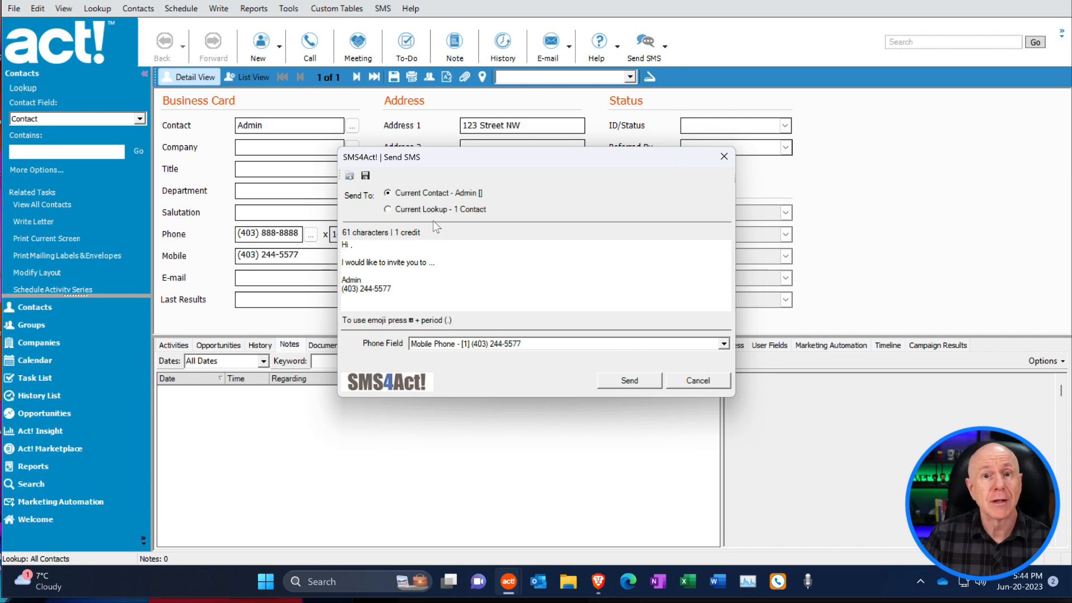
pyautogui.click(630, 381)
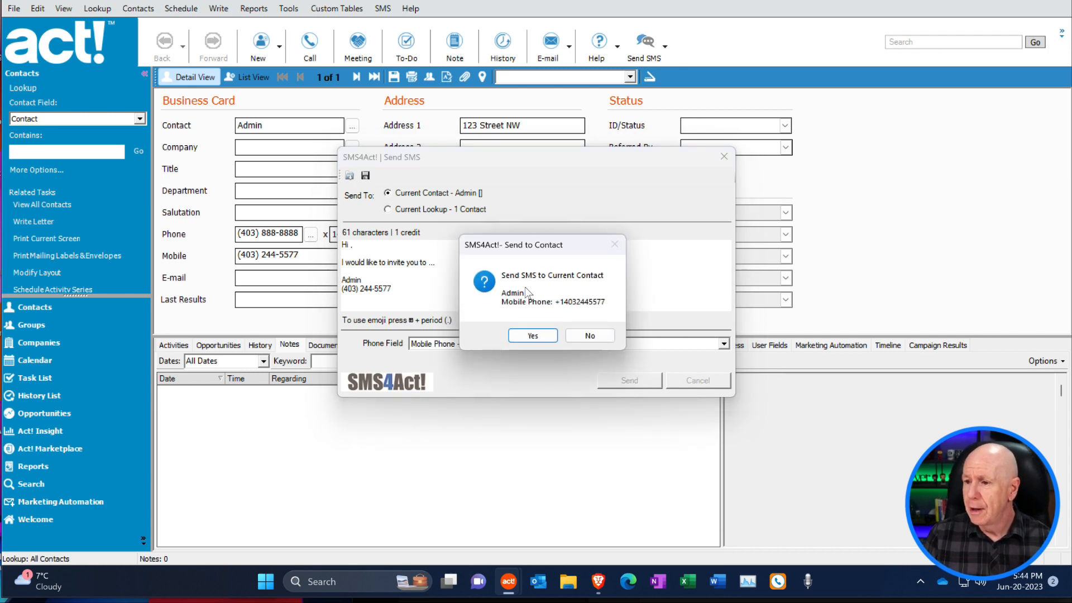
pyautogui.click(536, 335)
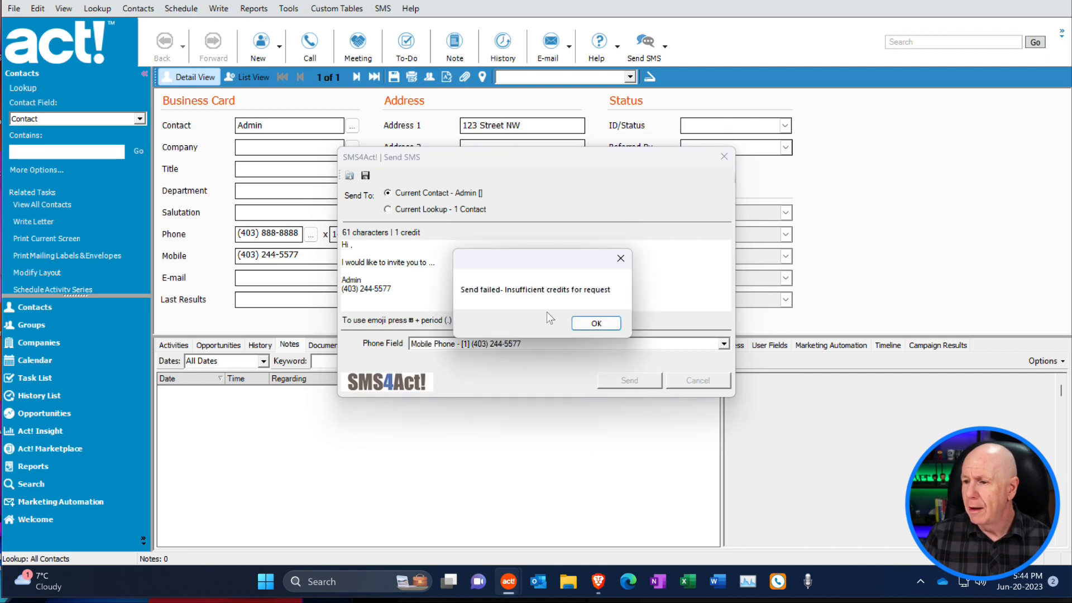
pyautogui.click(596, 324)
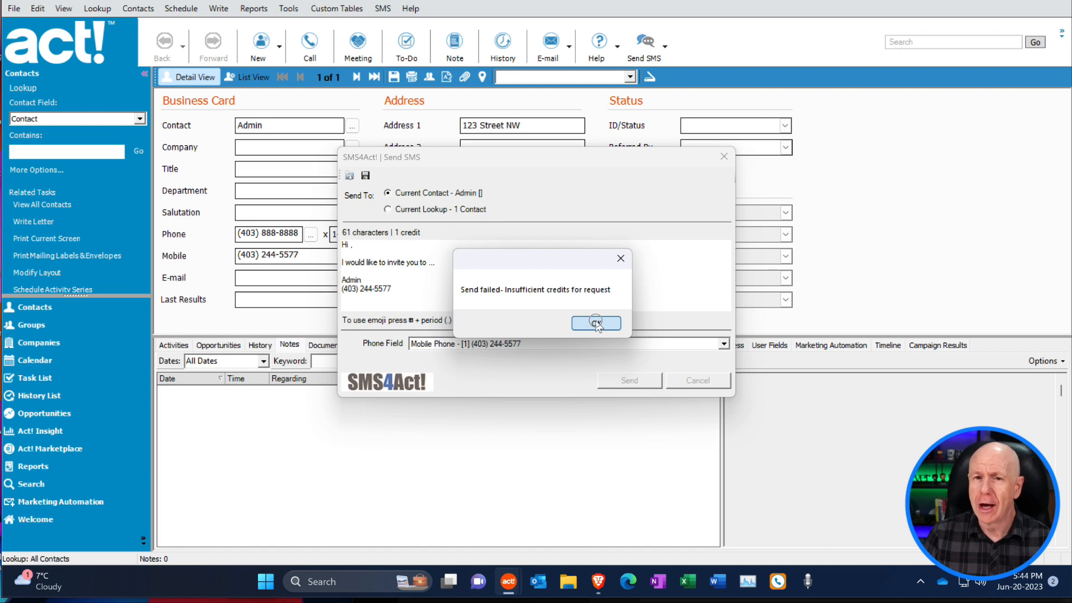
pyautogui.click(596, 323)
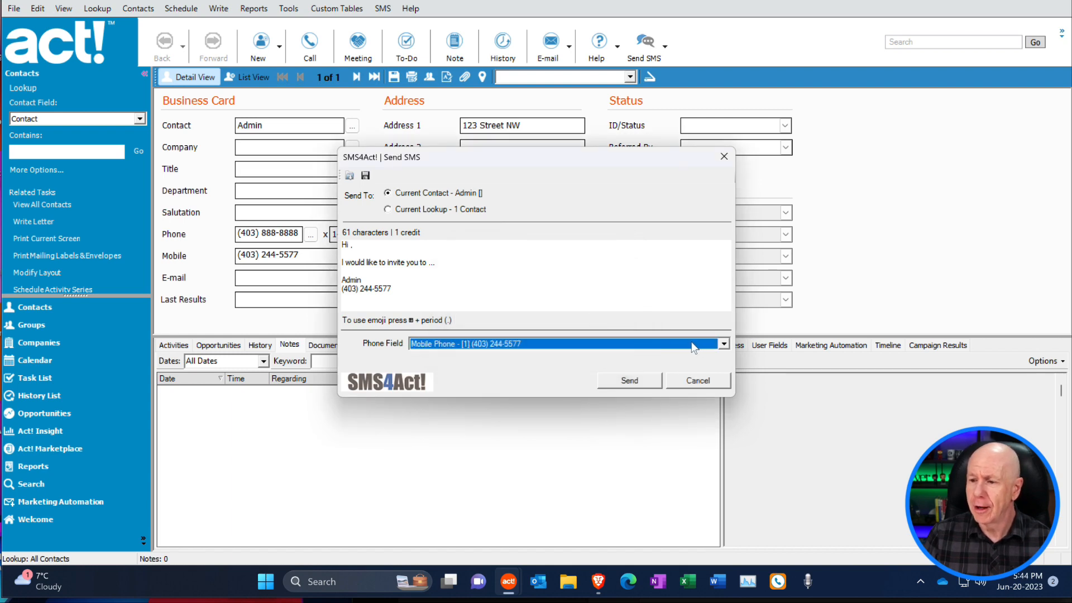